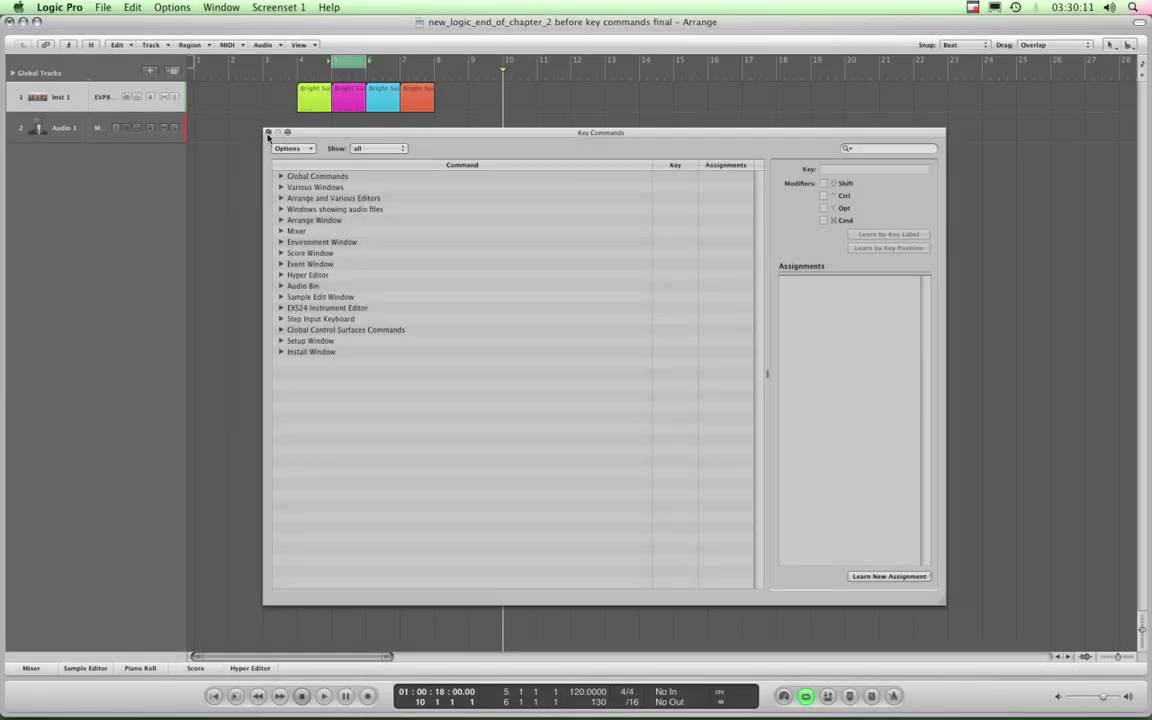
- Close the Key Commands window, put the playhead at bar 6, and toggle Cycle off and back on
click(268, 133)
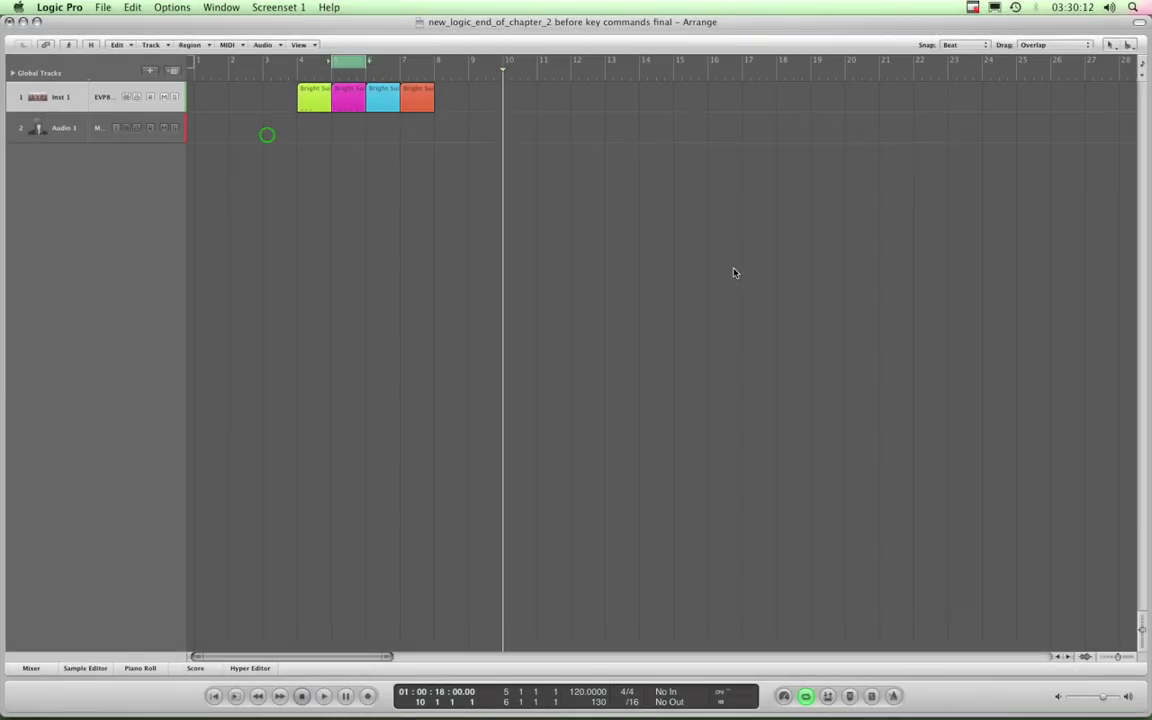
click(366, 66)
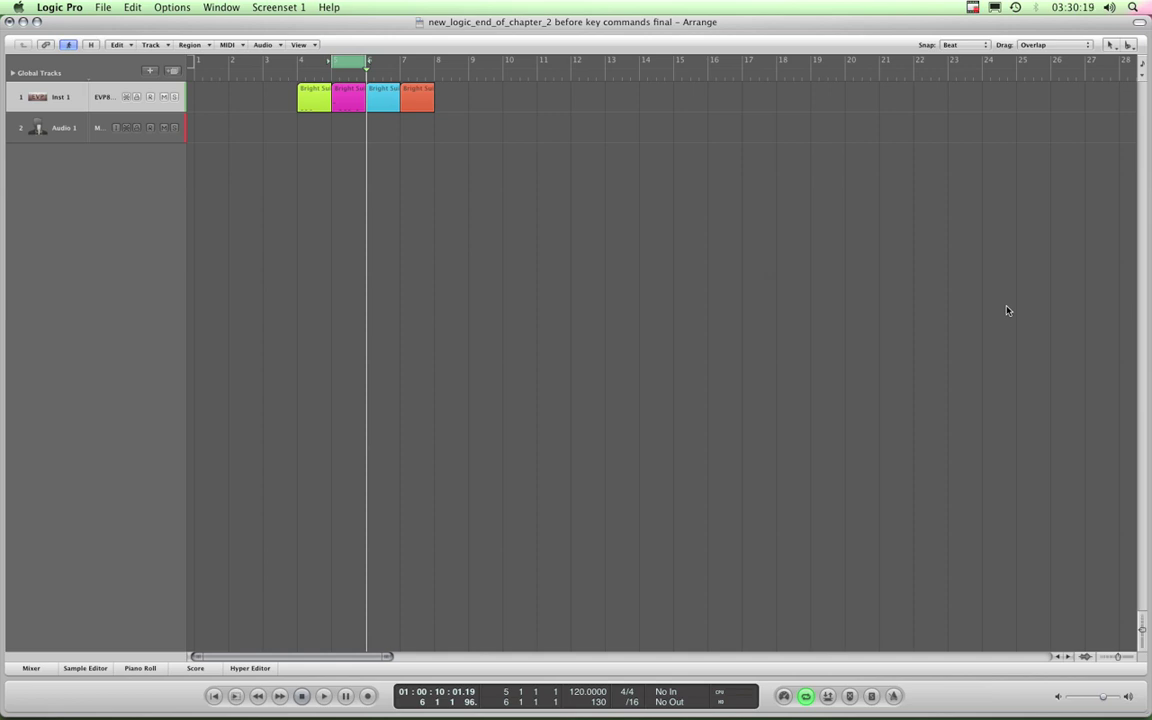
key(c)
key(c)
key(g)
key(g)
key(g)
key(g)
key(g)
key(g)
key(g)
key(g)
key(g)
key(g)
key(g)
key(g)
key(g)
key(g)
key(c)
key(c)
- Step the playhead forward and back one bar at a time with the period and comma keys
key(period)
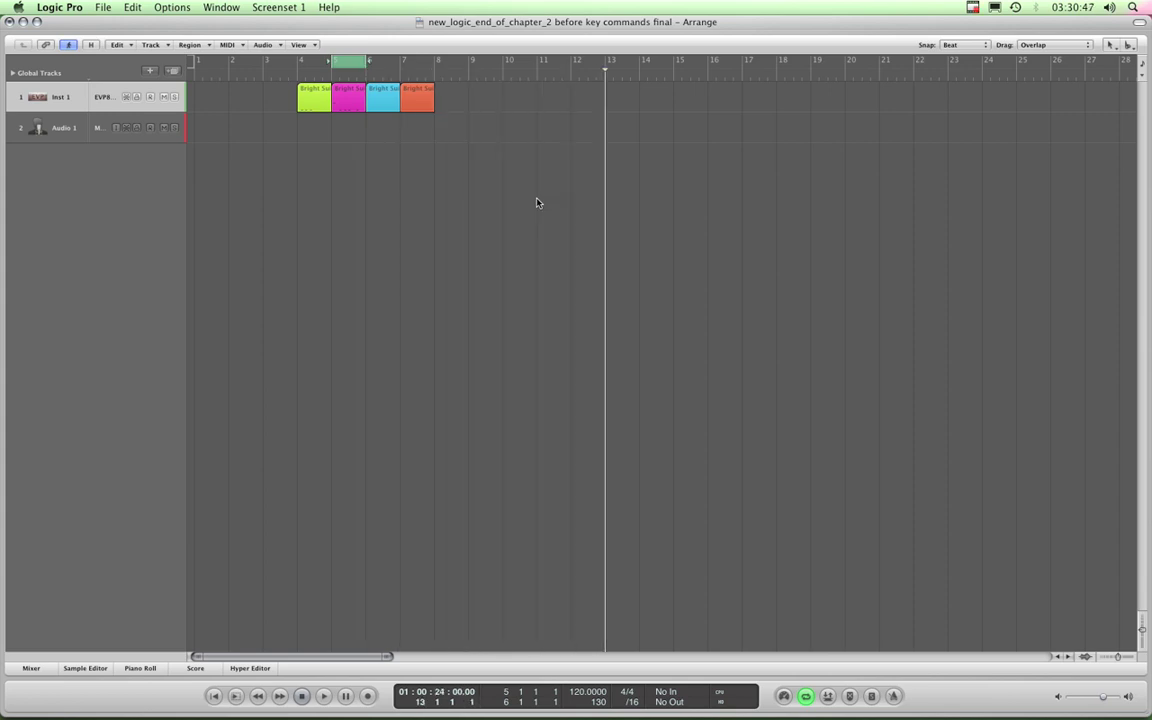
key(comma)
key(comma)
key(comma)
key(comma)
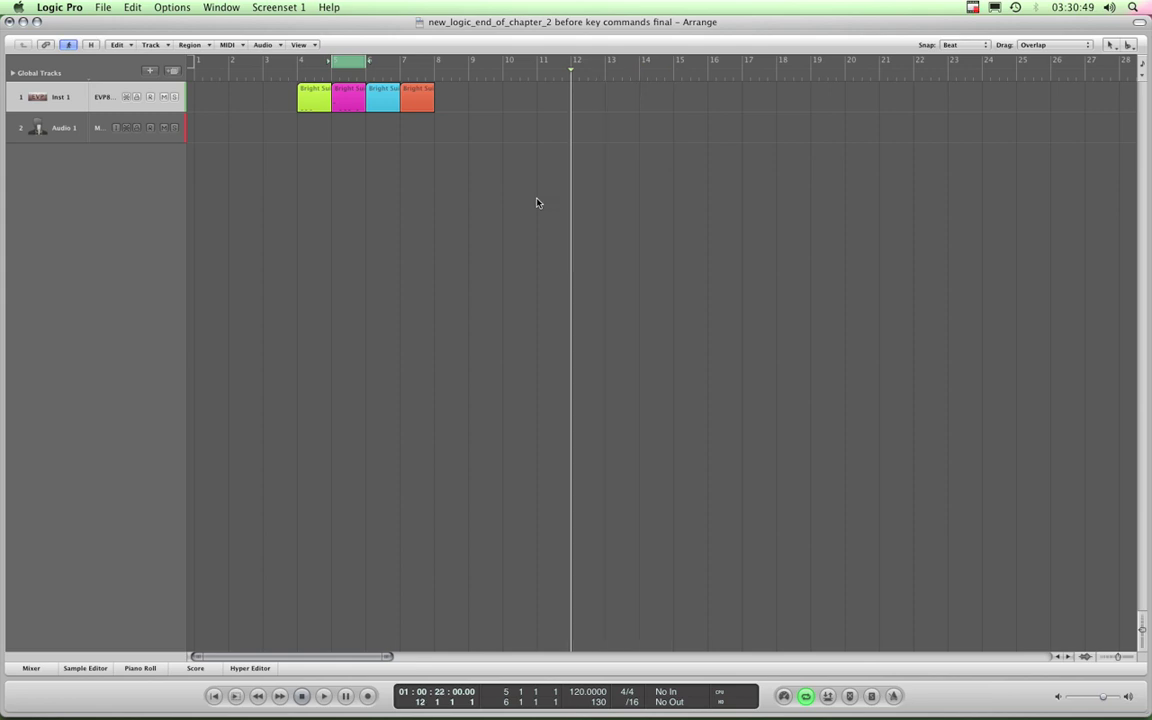
key(period)
key(period)
key(period)
key(period)
key(comma)
key(comma)
key(comma)
key(period)
key(period)
key(comma)
key(comma)
key(comma)
key(comma)
key(comma)
key(comma)
key(period)
key(period)
key(period)
key(period)
key(period)
key(period)
key(comma)
key(comma)
key(comma)
key(comma)
key(comma)
key(comma)
key(period)
key(period)
key(period)
key(period)
key(period)
key(period)
key(period)
key(period)
key(period)
key(period)
key(period)
key(period)
key(comma)
key(comma)
key(comma)
key(comma)
key(comma)
key(comma)
key(comma)
key(comma)
key(comma)
key(comma)
key(comma)
key(comma)
key(period)
key(period)
key(period)
key(period)
key(period)
key(period)
key(comma)
key(comma)
key(comma)
key(comma)
key(comma)
key(comma)
key(period)
key(period)
key(period)
key(period)
key(period)
key(period)
- Step the playhead through several bars, finishing with it at bar 10
key(comma)
key(comma)
key(comma)
key(comma)
key(comma)
key(comma)
key(comma)
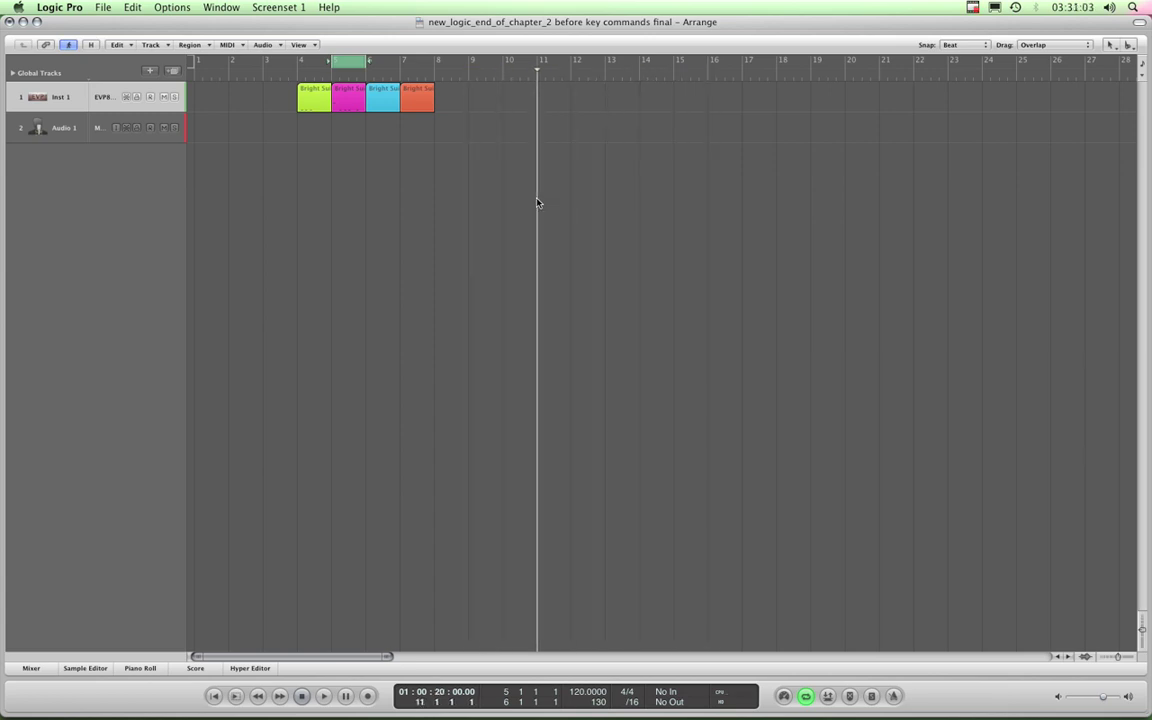
key(comma)
key(comma)
key(comma)
key(comma)
key(comma)
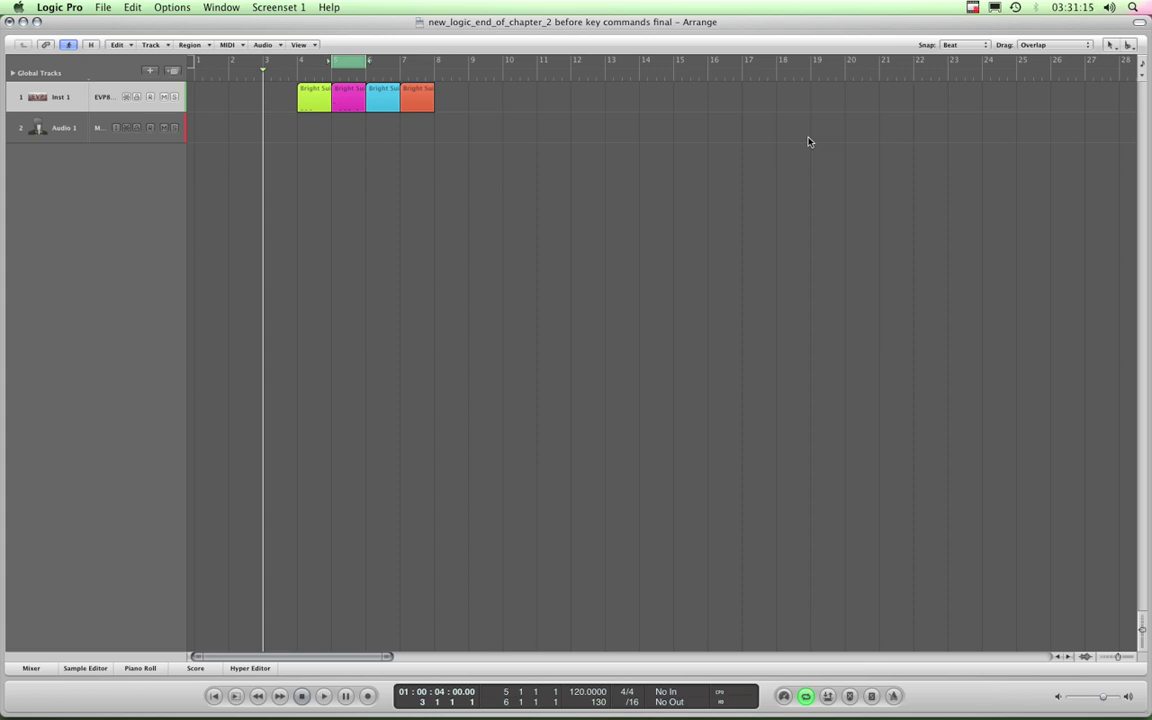
key(.)
key(.)
key(.)
key(.)
key(.)
key(.)
key(.)
key(.)
key(.)
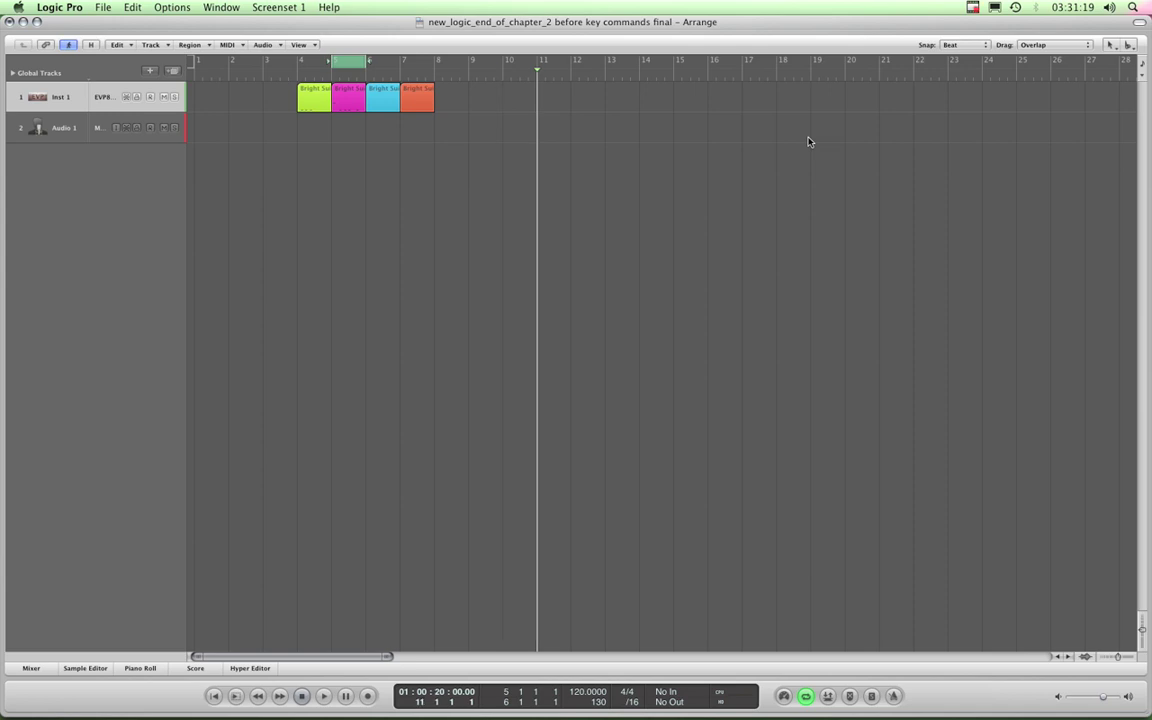
key(comma)
key(comma)
key(comma)
key(period)
key(period)
key(period)
key(period)
key(comma)
key(comma)
key(comma)
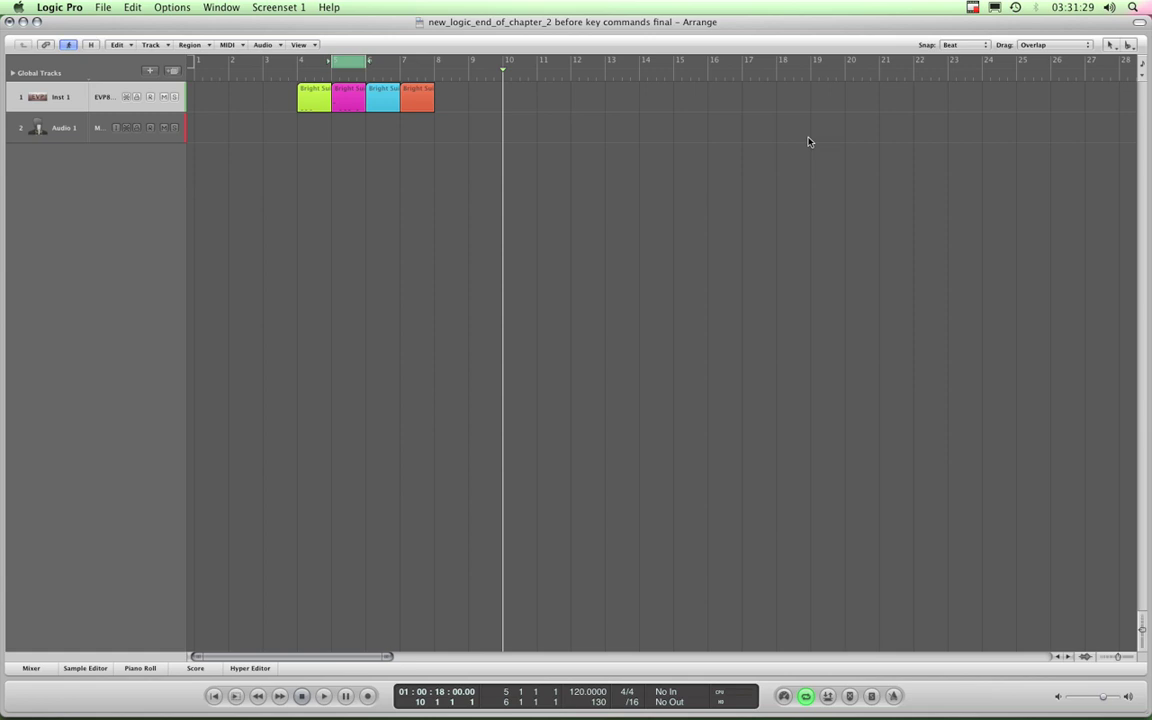
- Jump the playhead forward and back eight bars at a time, reaching past bar 100
key(shift+period)
key(shift+period)
key(shift+period)
key(shift+period)
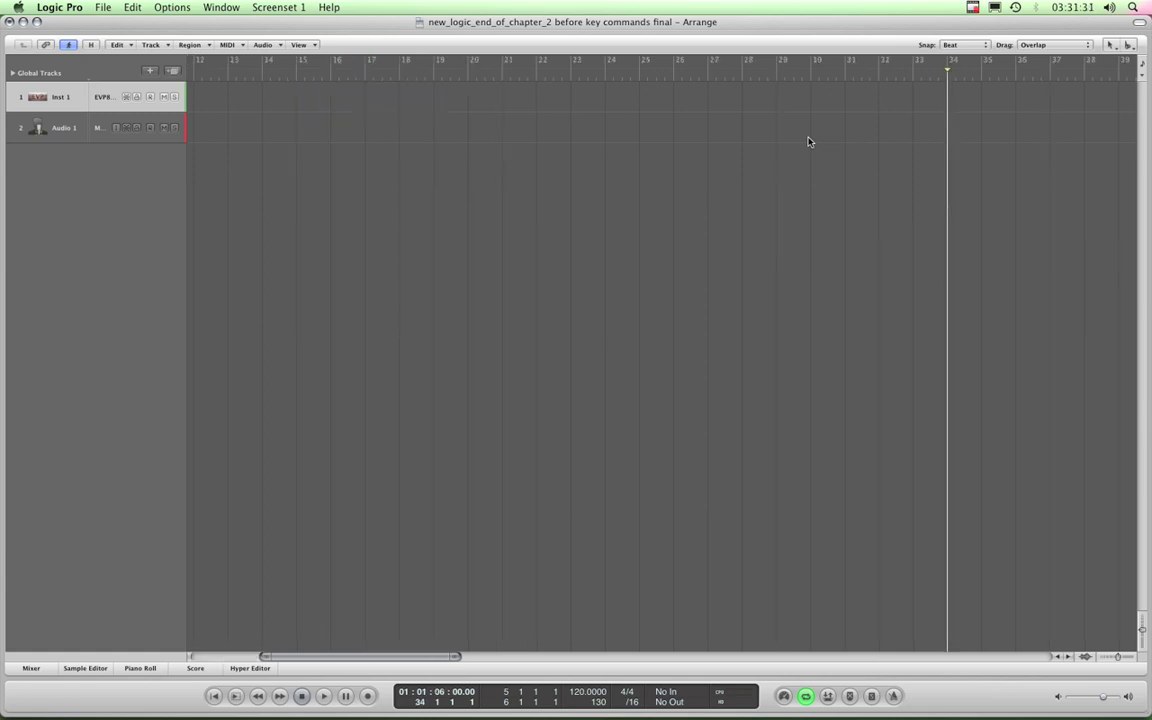
key(shift+period)
key(shift+period)
key(shift+period)
key(shift+period)
key(shift+period)
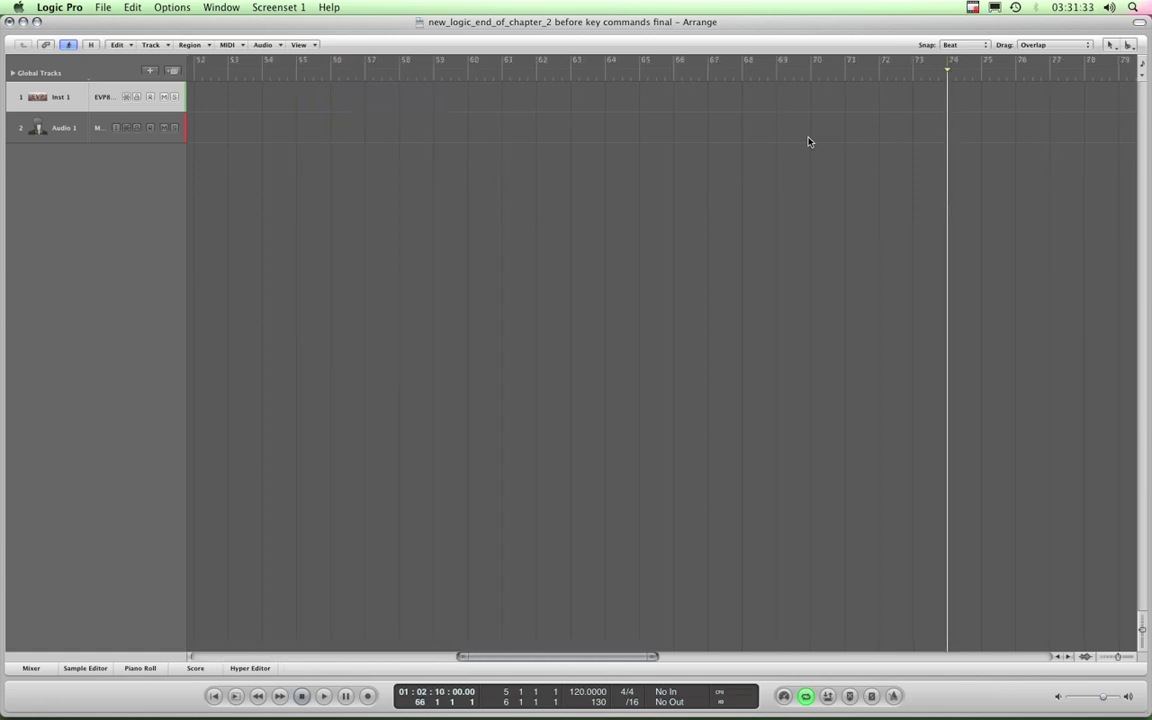
key(shift+period)
key(shift+period)
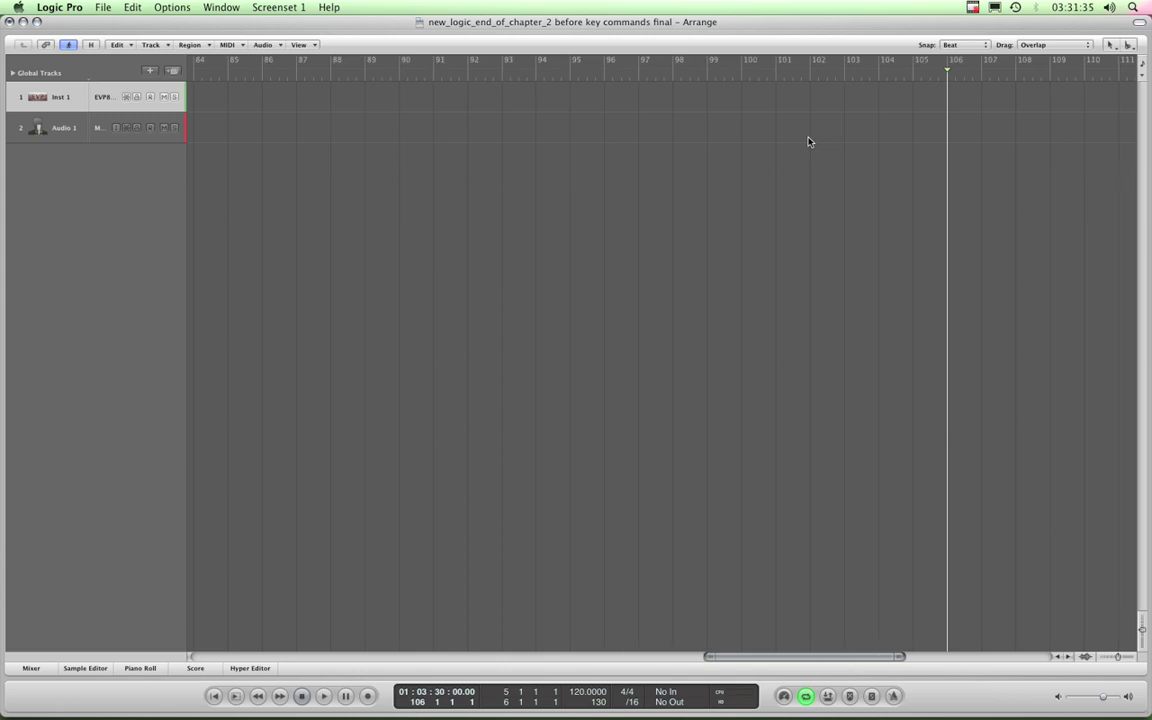
key(shift+comma)
key(shift+comma)
key(shift+comma)
key(shift+comma)
key(shift+comma)
key(shift+comma)
key(shift+comma)
key(shift+comma)
key(shift+comma)
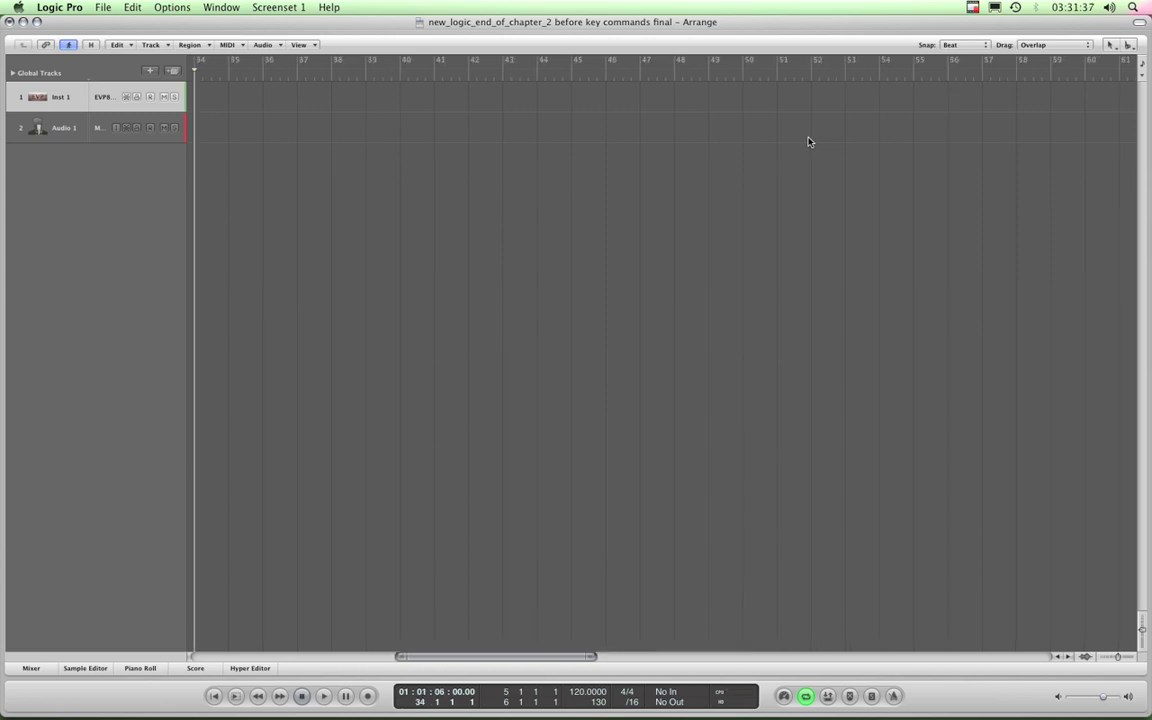
key(shift+comma)
key(shift+comma)
key(shift+comma)
key(shift+period)
key(shift+period)
key(shift+period)
key(shift+period)
key(shift+period)
key(shift+period)
key(shift+period)
key(shift+period)
key(shift+period)
key(shift+period)
key(shift+period)
key(shift+period)
key(shift+period)
key(shift+period)
key(shift+period)
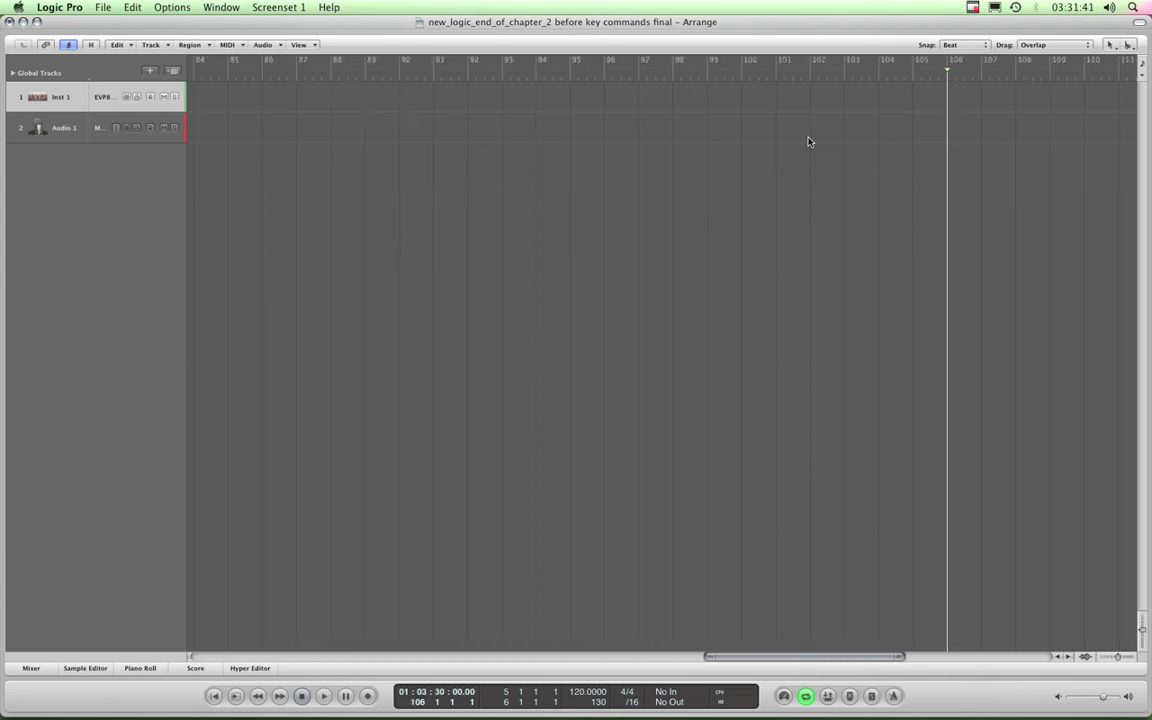
key(shift+period)
key(shift+period)
key(shift+period)
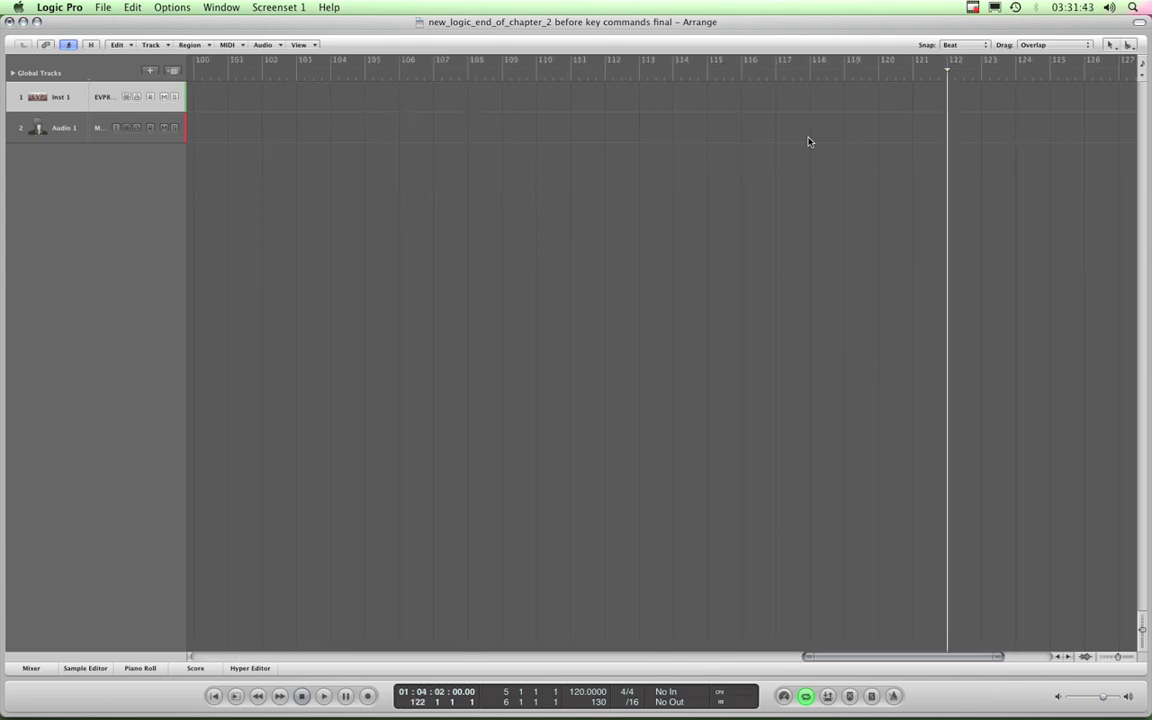
key(shift+comma)
key(shift+comma)
key(shift+comma)
key(shift+comma)
key(shift+comma)
key(shift+comma)
key(shift+comma)
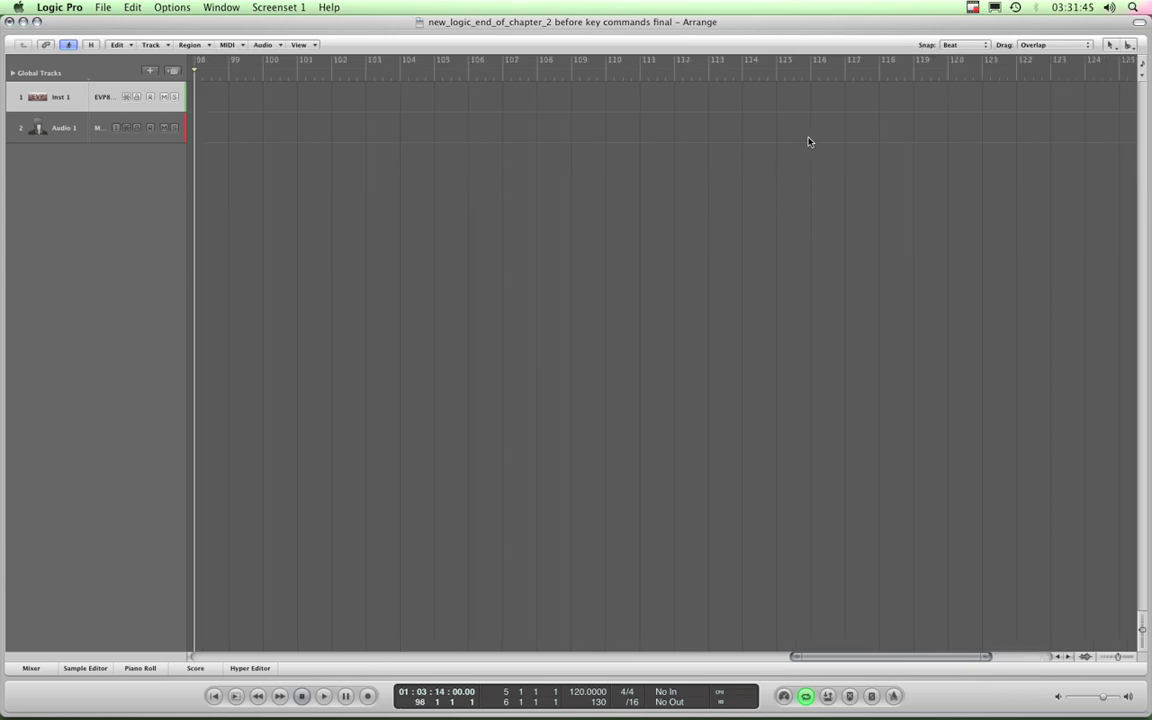
key(shift+period)
key(shift+comma)
key(shift+period)
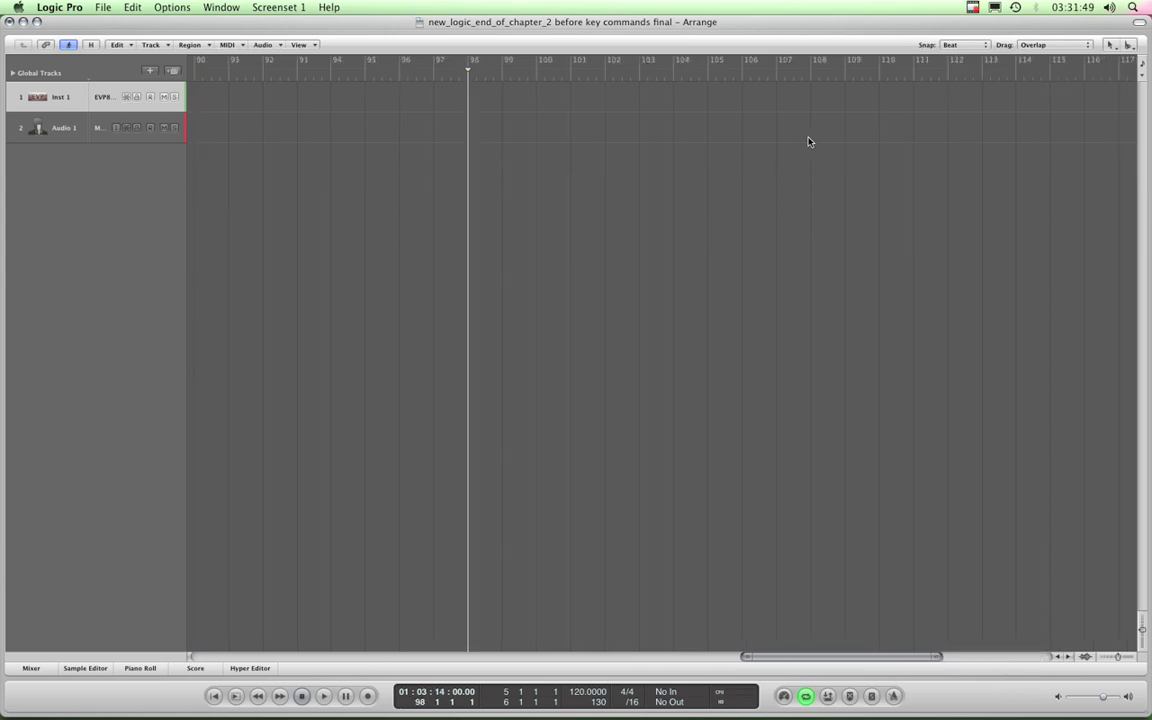
- Step single bars around bar 98, then rewind and bring the playhead back to bar 6
key(comma)
key(comma)
key(comma)
key(comma)
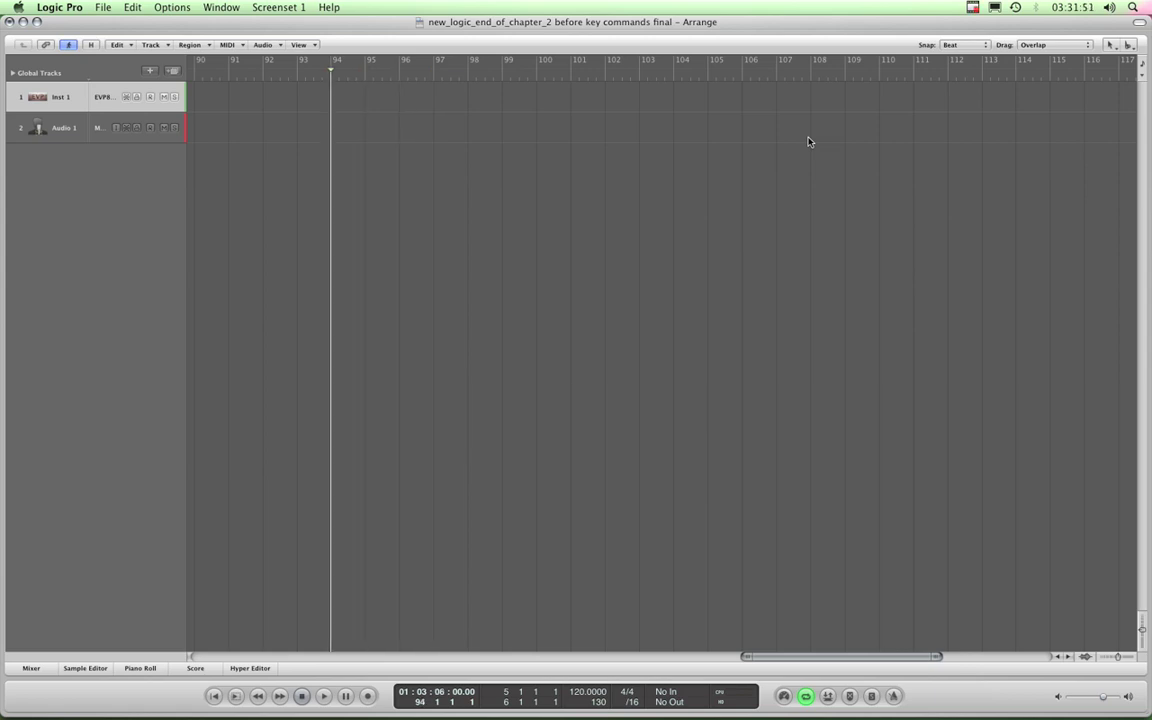
key(period)
key(period)
key(comma)
key(comma)
key(comma)
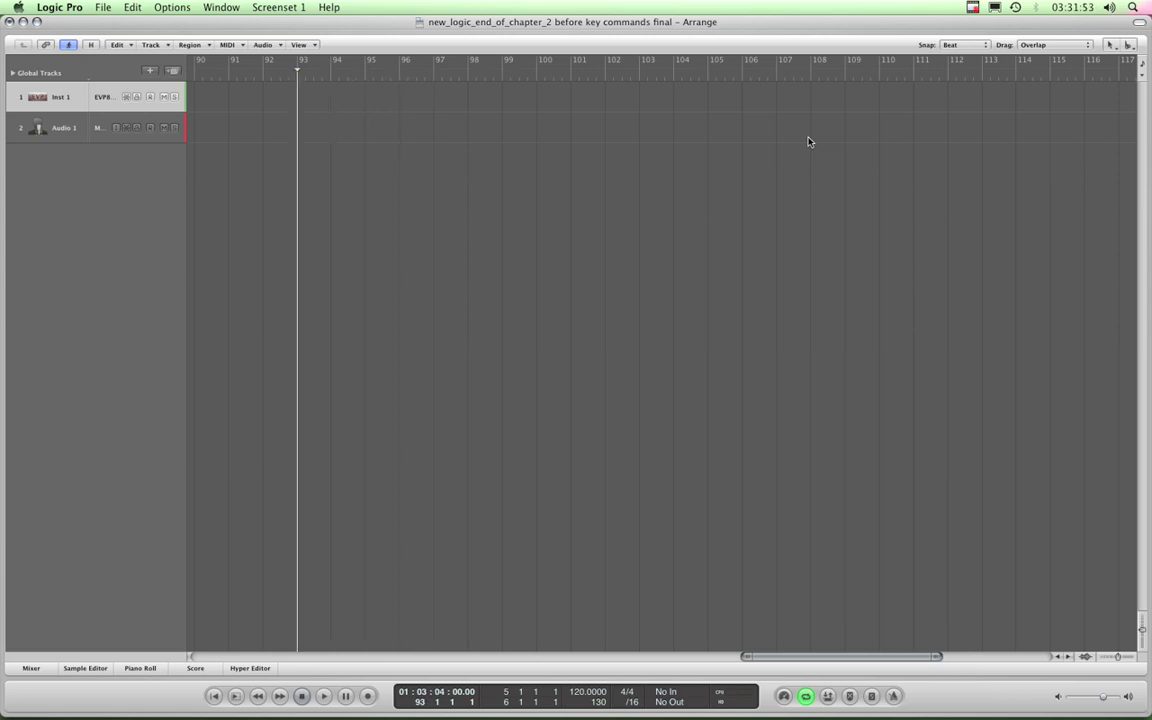
key(period)
key(period)
key(period)
key(period)
key(period)
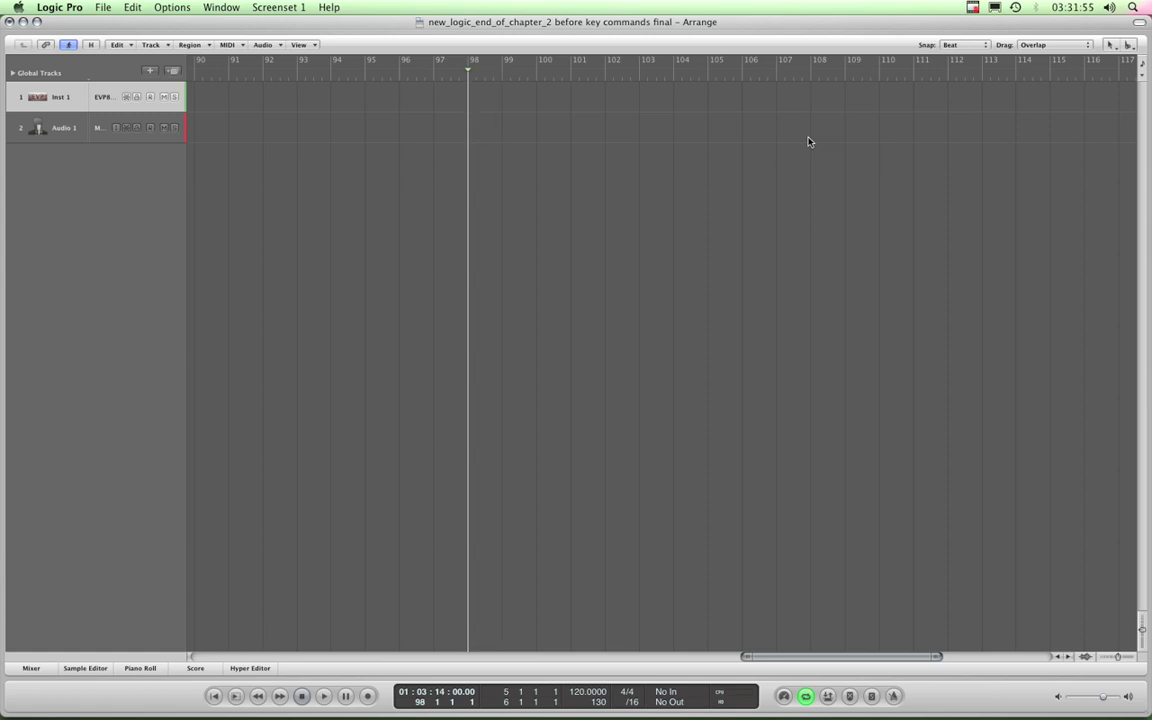
key(comma)
key(period)
key(period)
key(period)
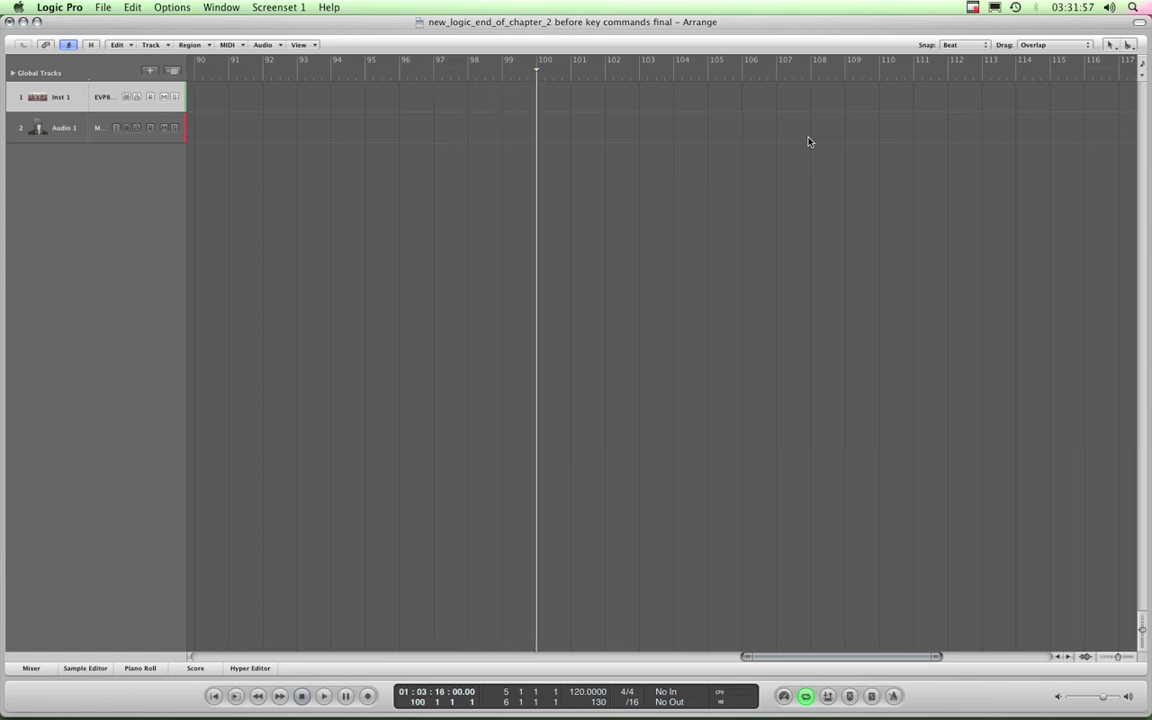
key(shift+comma)
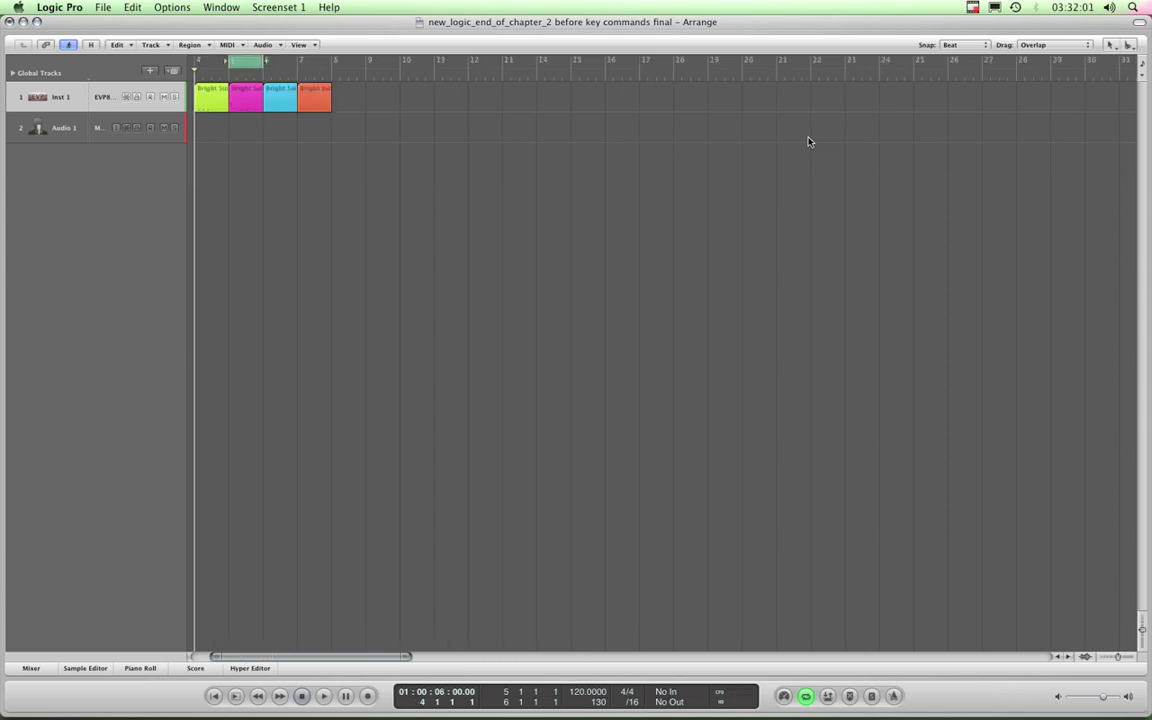
key(period)
key(period)
key(period)
key(period)
key(period)
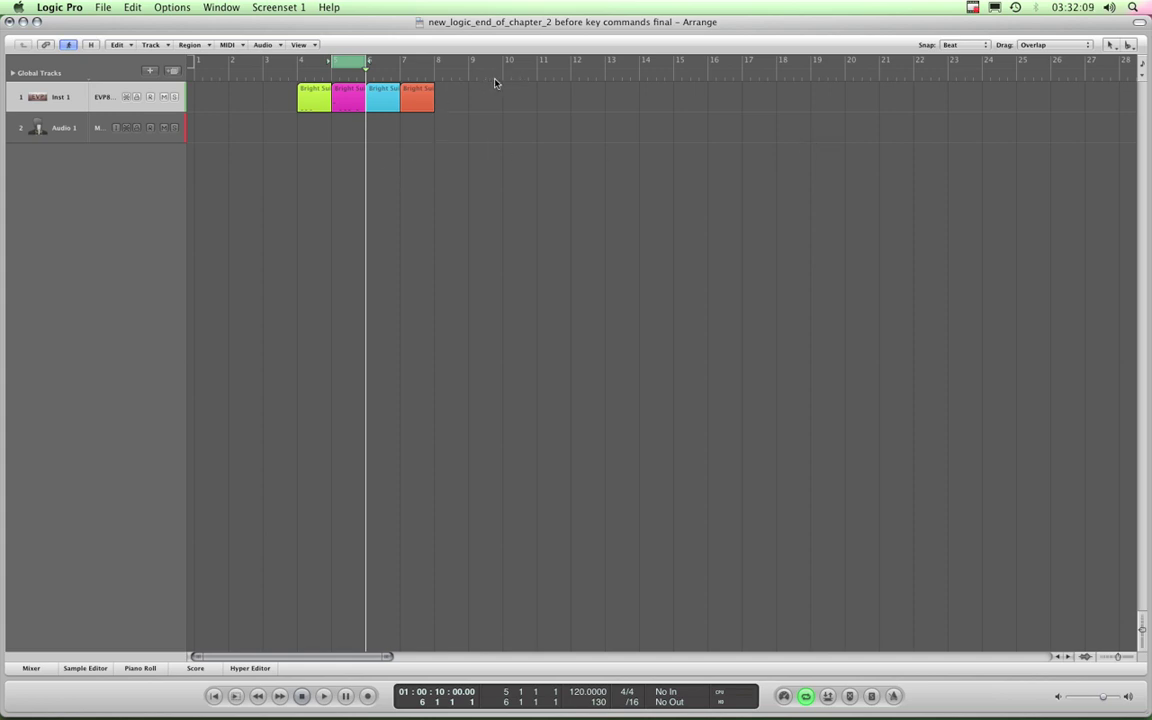
- Move the playhead to bar 10 and back to 6, then zoom out horizontally to show bars 1–37
key(period)
key(period)
key(period)
key(period)
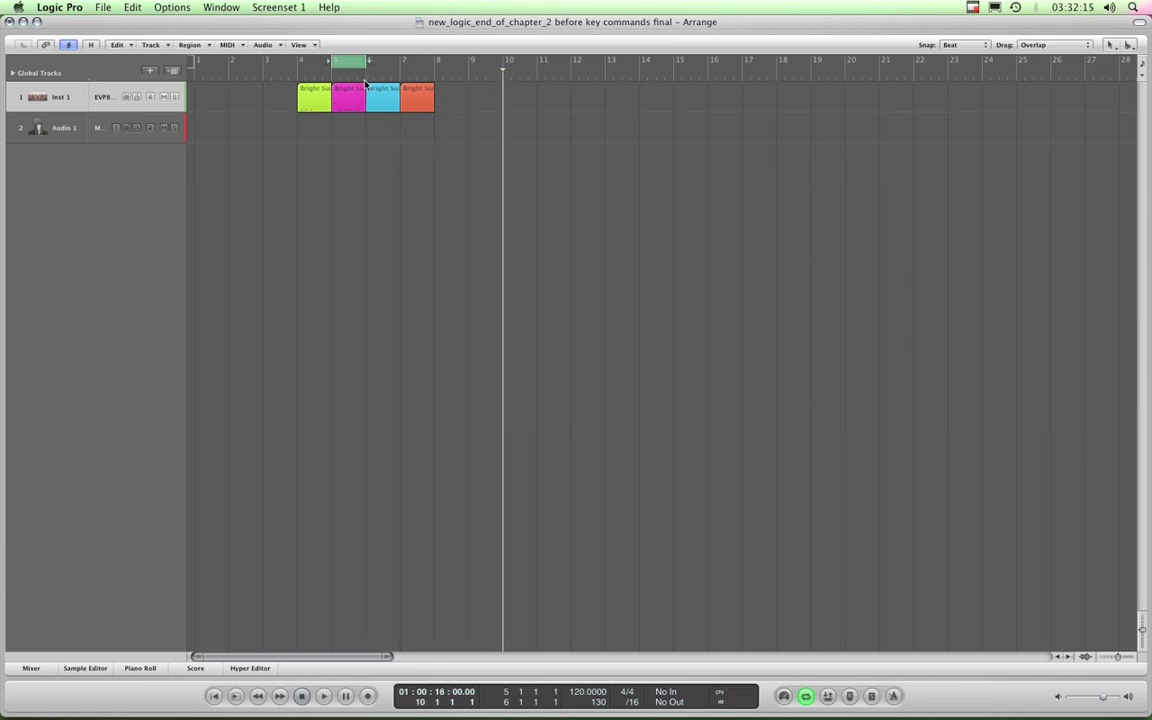
key(comma)
key(comma)
key(comma)
key(comma)
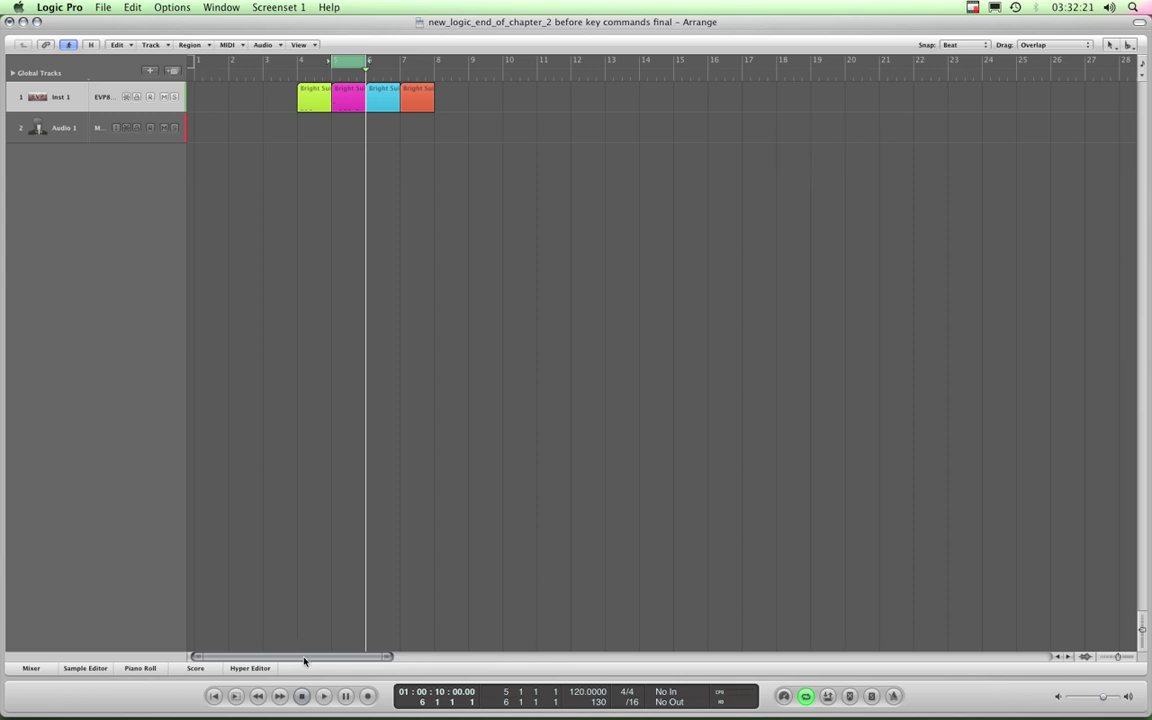
mouse_move(302, 652)
mouse_down()
mouse_move(314, 656)
mouse_move(303, 657)
mouse_up()
drag(386, 661, 321, 658)
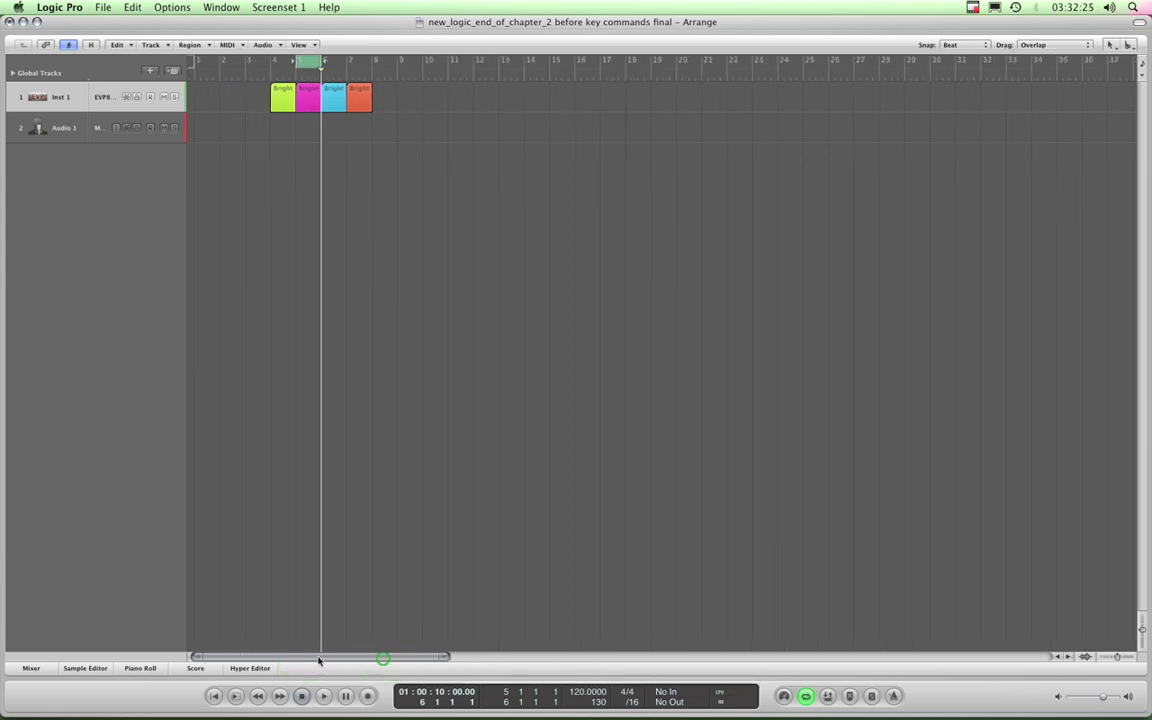
click(1120, 658)
click(1142, 630)
key(super+Down)
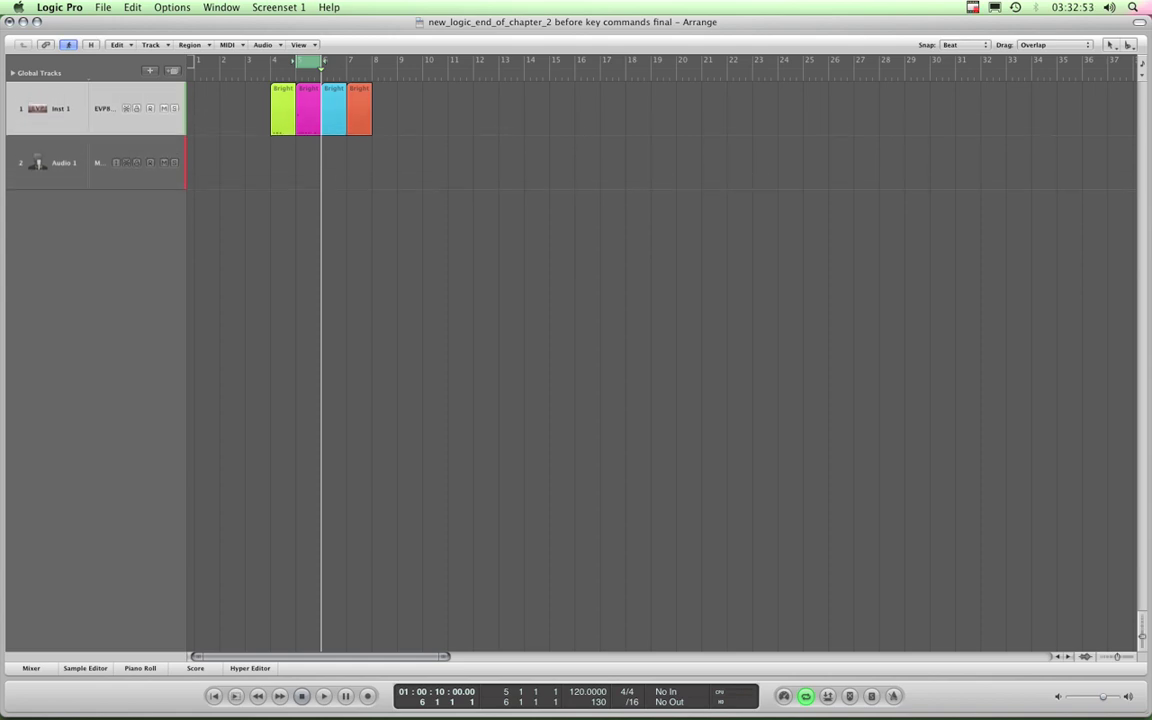
key(super+Down)
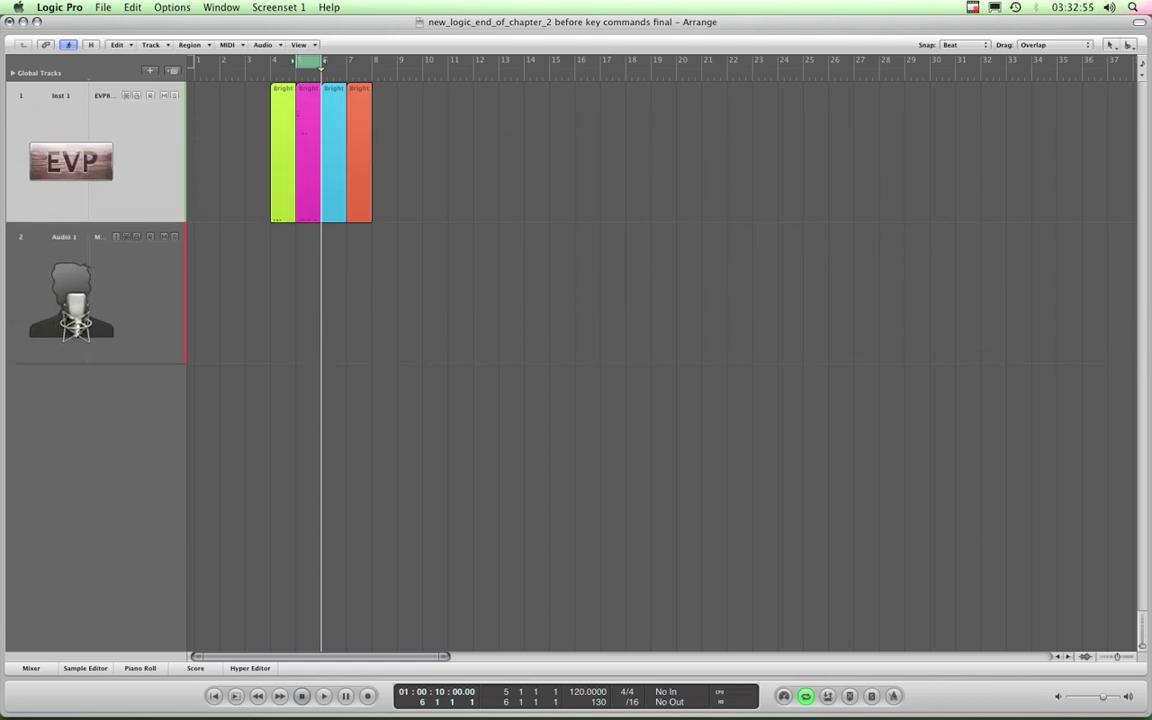
key(super+Down)
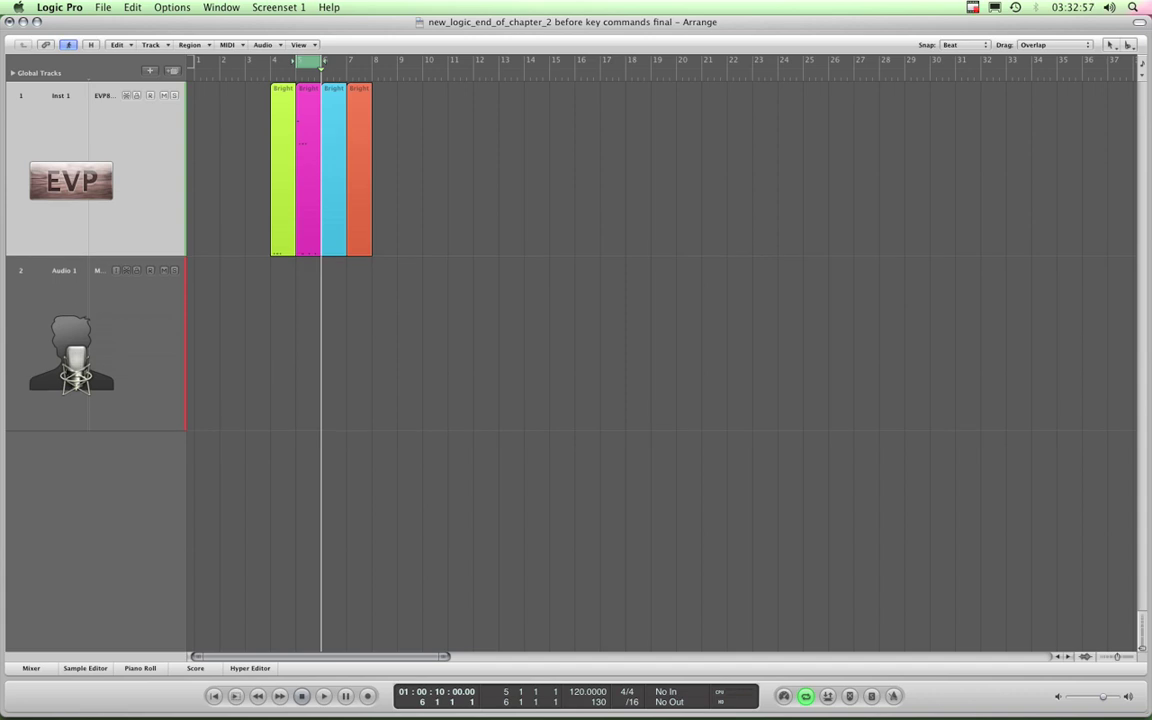
key(super+Up)
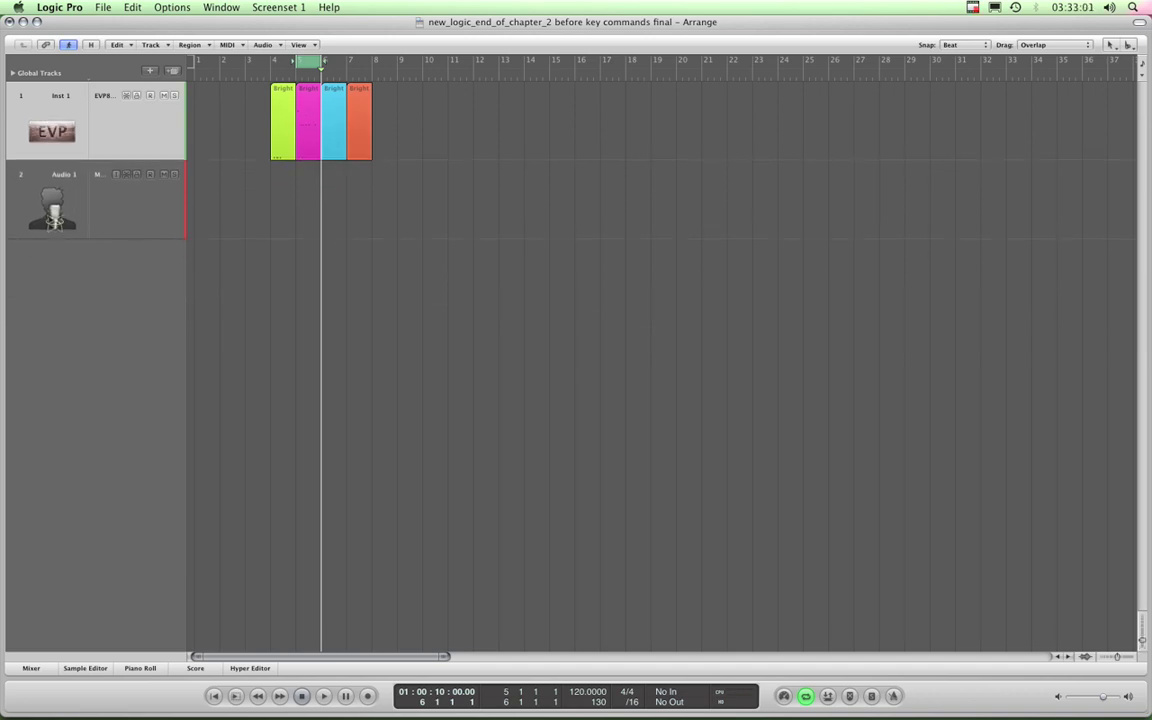
key(super+Up)
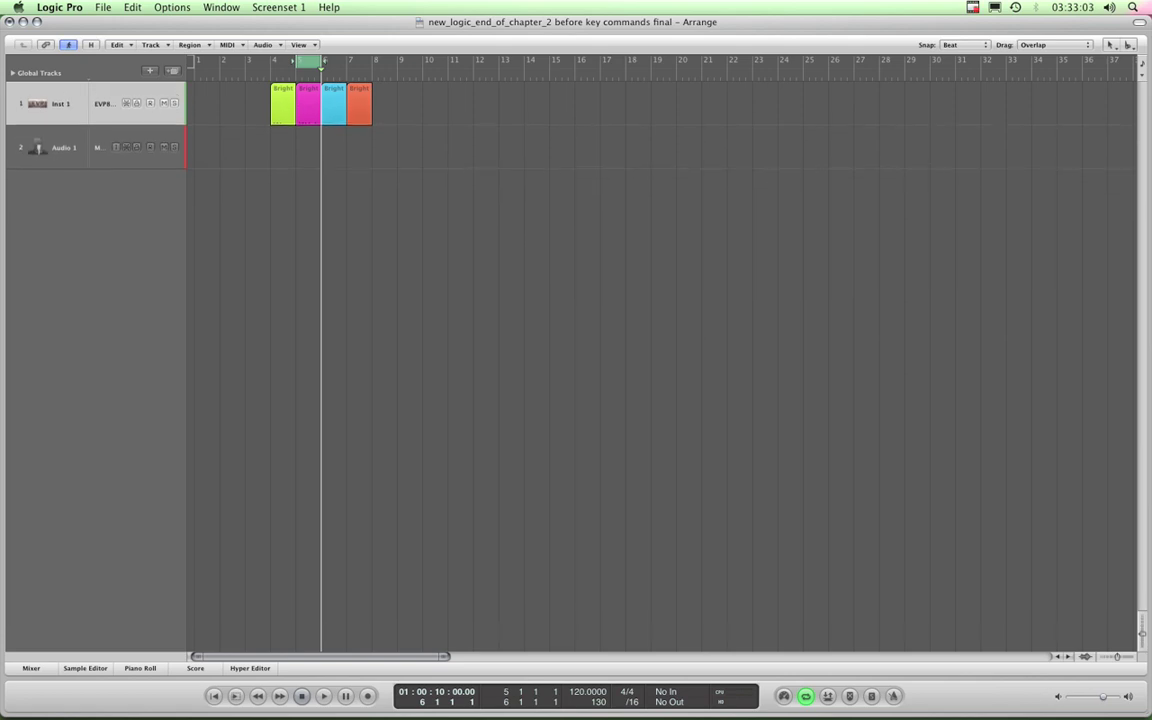
key(super+Right)
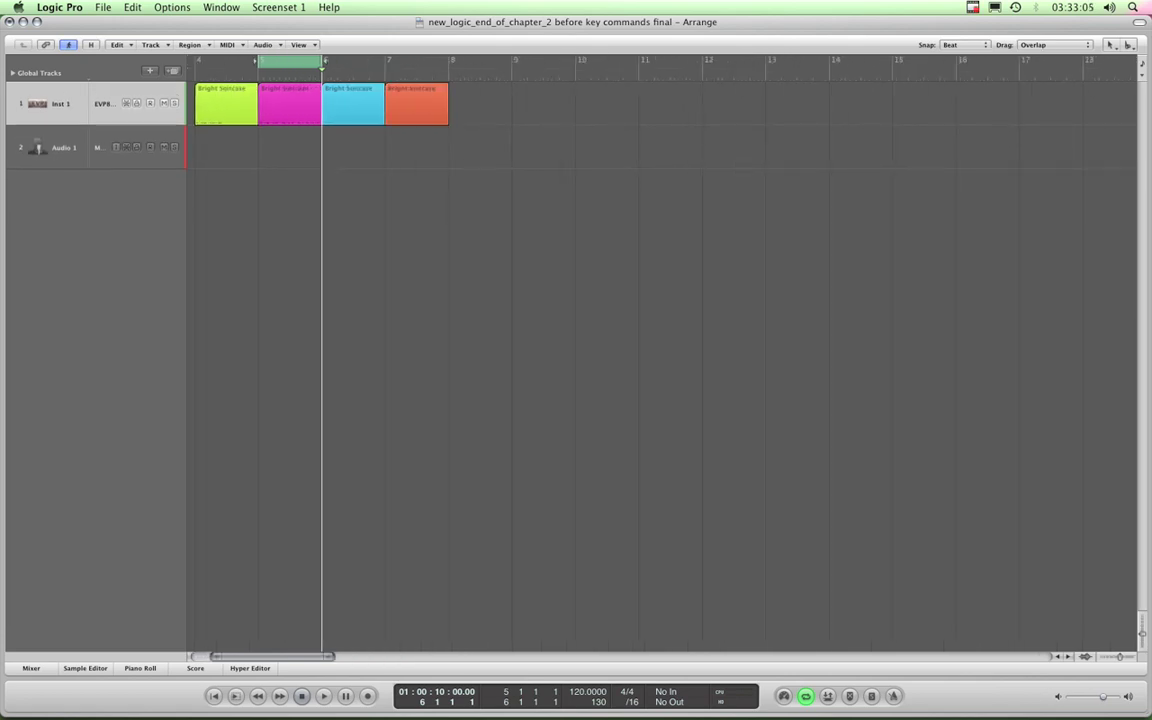
key(super+Right)
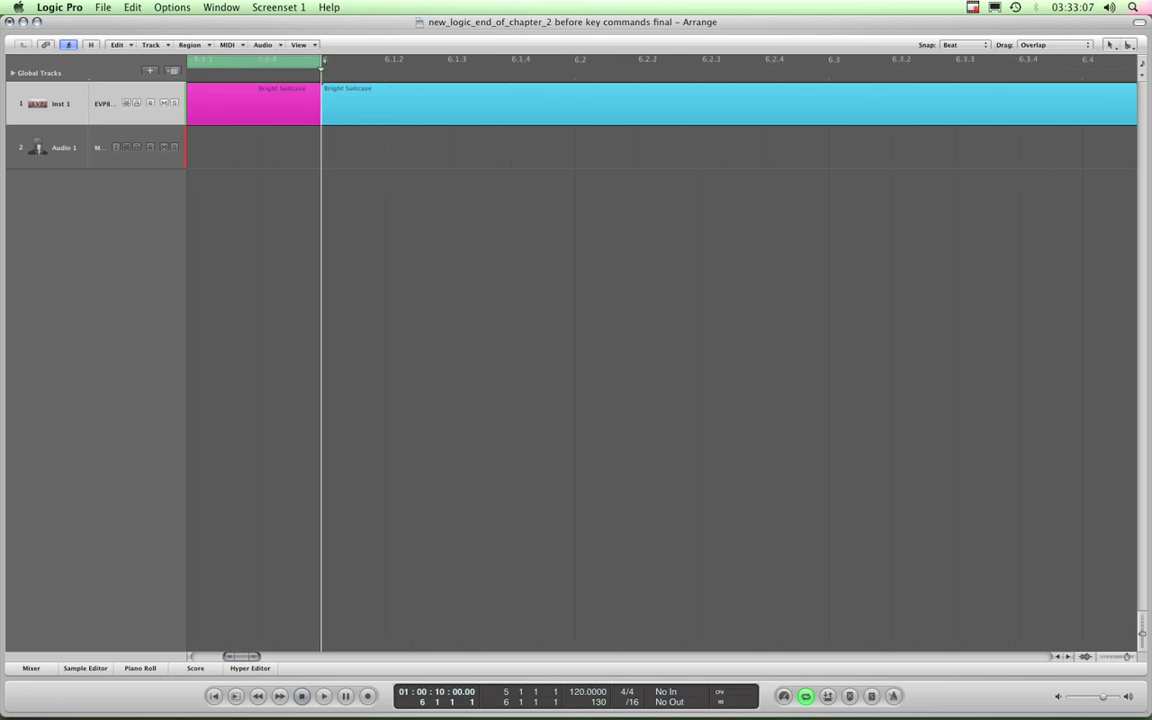
key(super+Left)
key(super+Left)
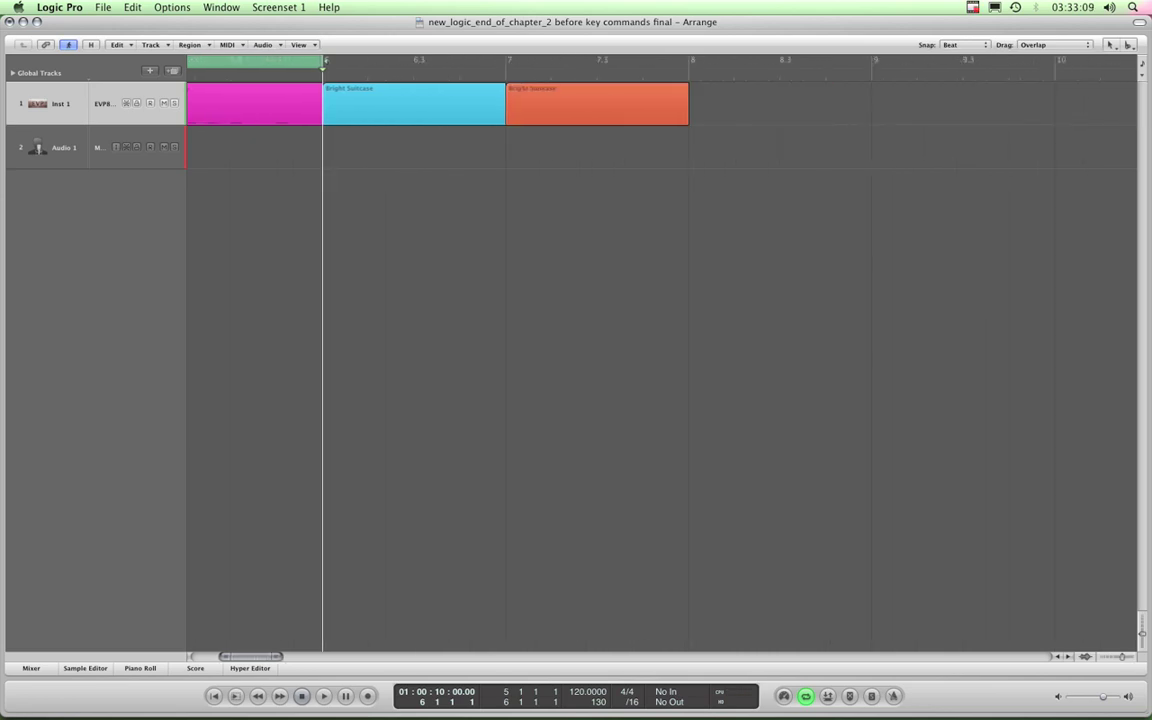
key(super+Left)
key(super+Left)
key(super+Left)
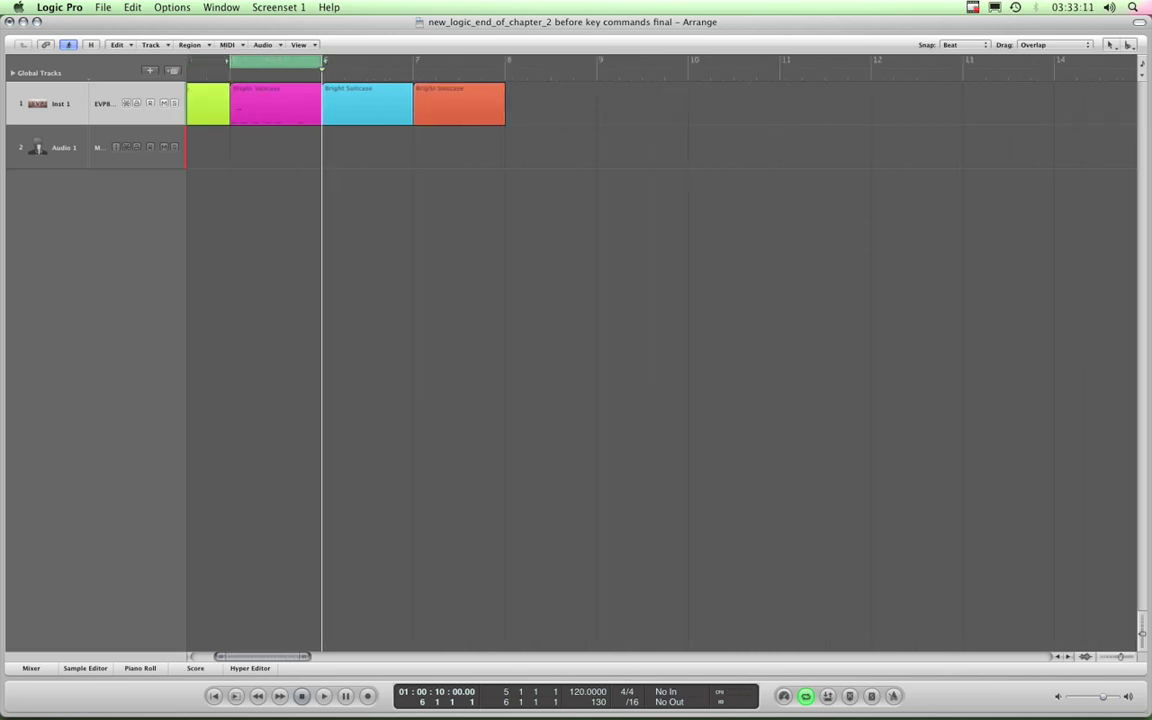
key(super+Left)
key(super+Left)
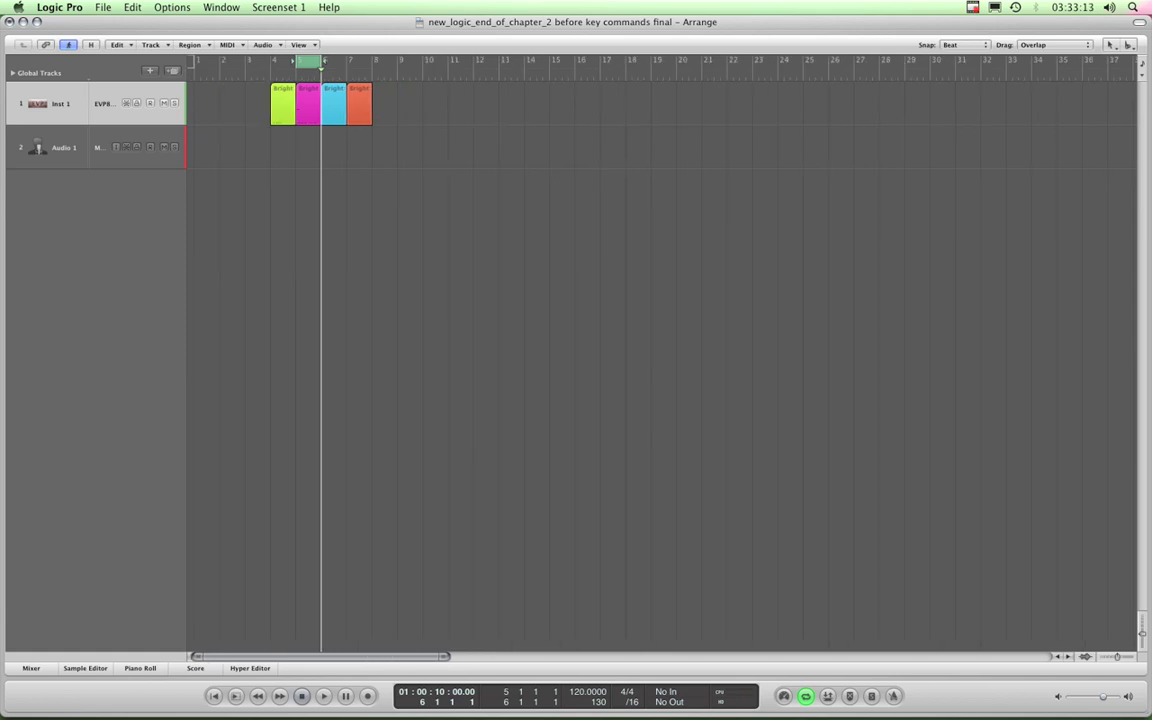
key(ctrl+Down)
key(ctrl+Up)
key(ctrl+Right)
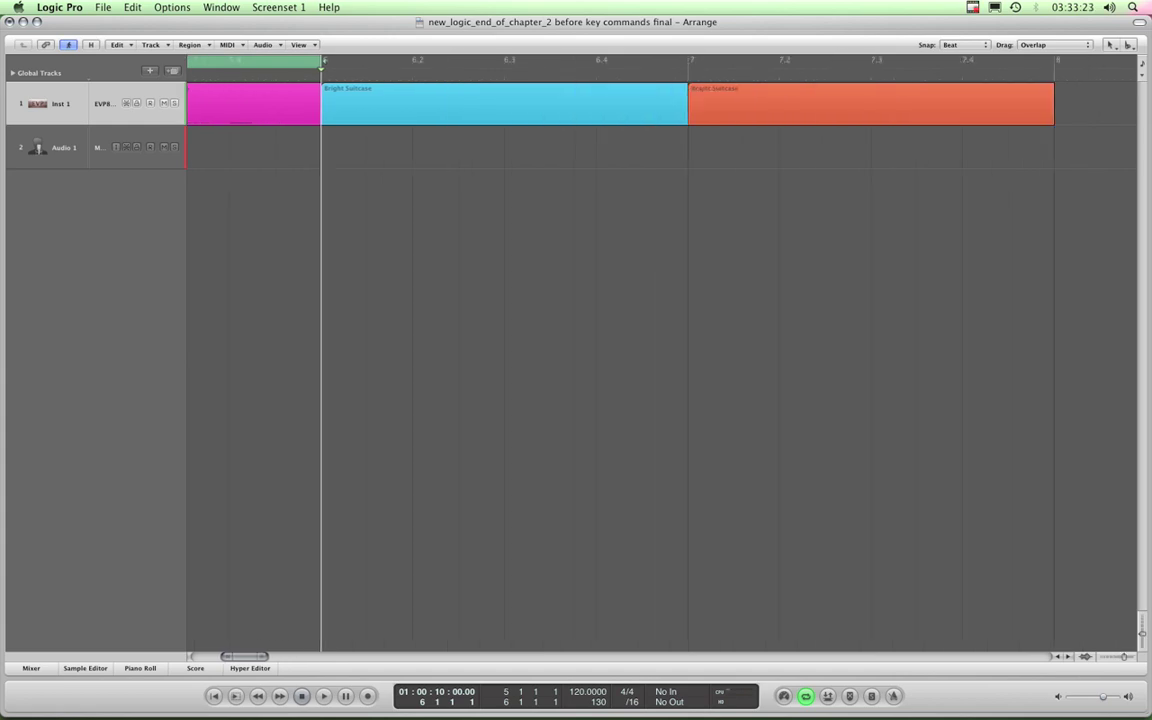
key(ctrl+Left)
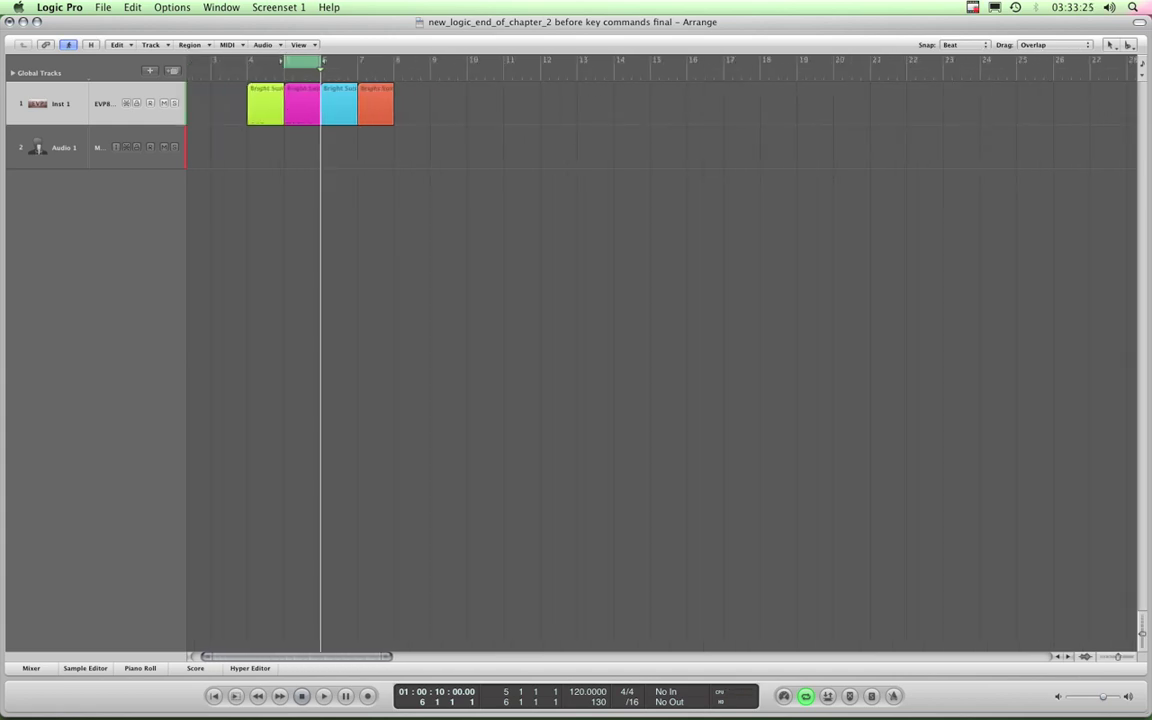
key(ctrl+Left)
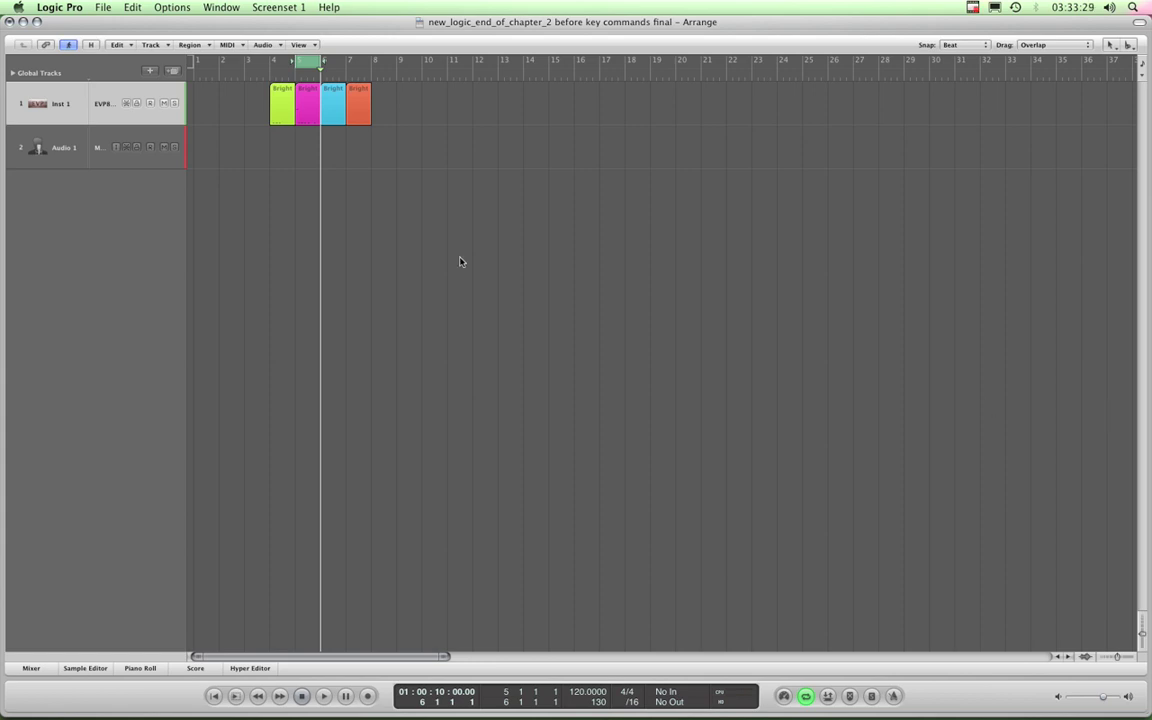
- Clear the selection, move the playhead to bar 12, and select the orange region
click(369, 145)
key(period)
key(period)
key(period)
key(period)
key(period)
key(period)
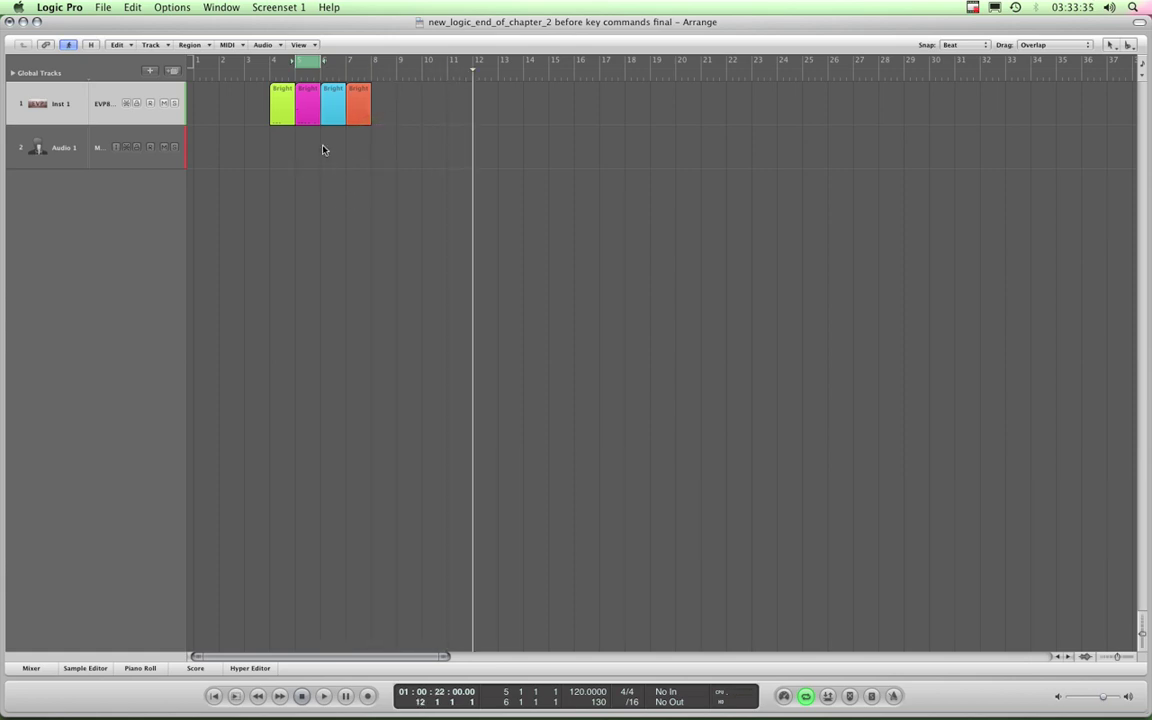
click(358, 107)
- Zoom to fit the orange region, then zoom back out to normal size
key(z)
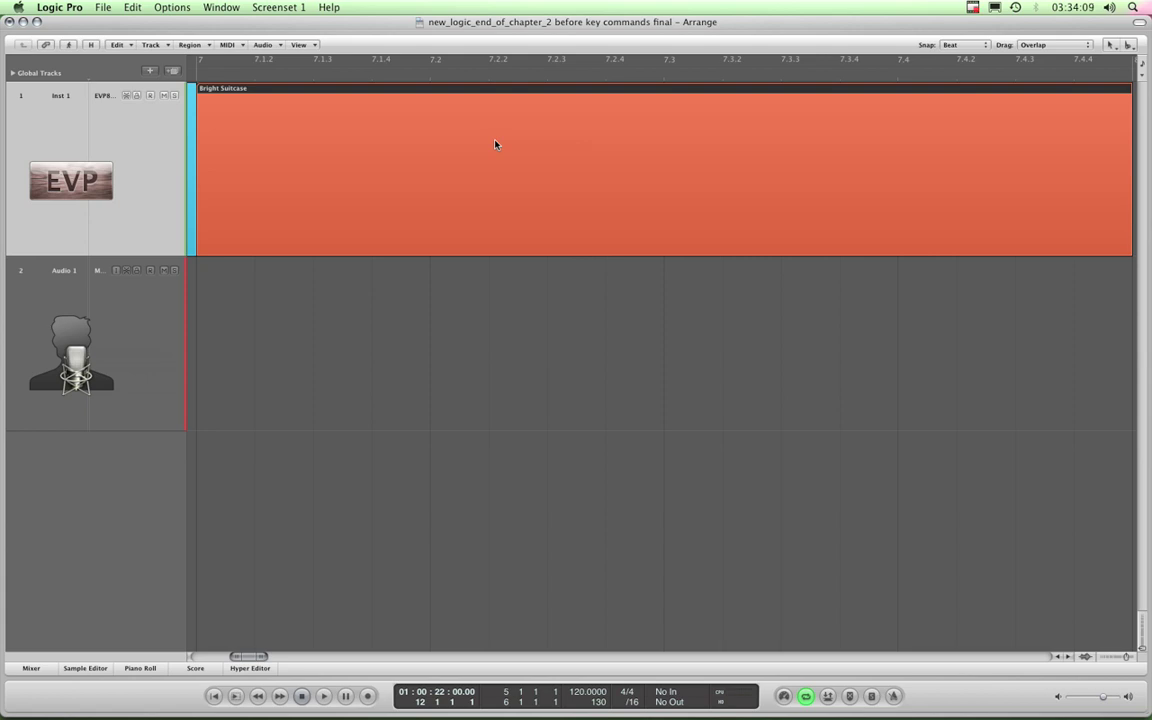
key(ctrl+Up)
key(ctrl+Up)
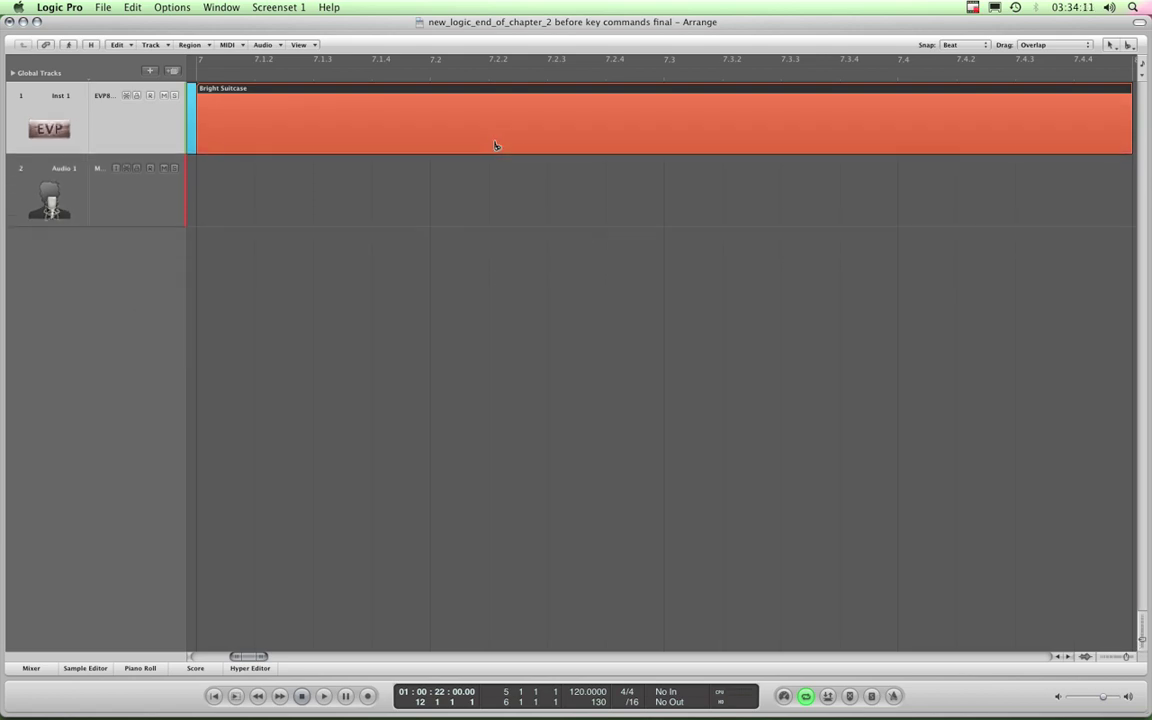
key(ctrl+Left)
key(ctrl+Left)
key(ctrl+Up)
key(ctrl+Left)
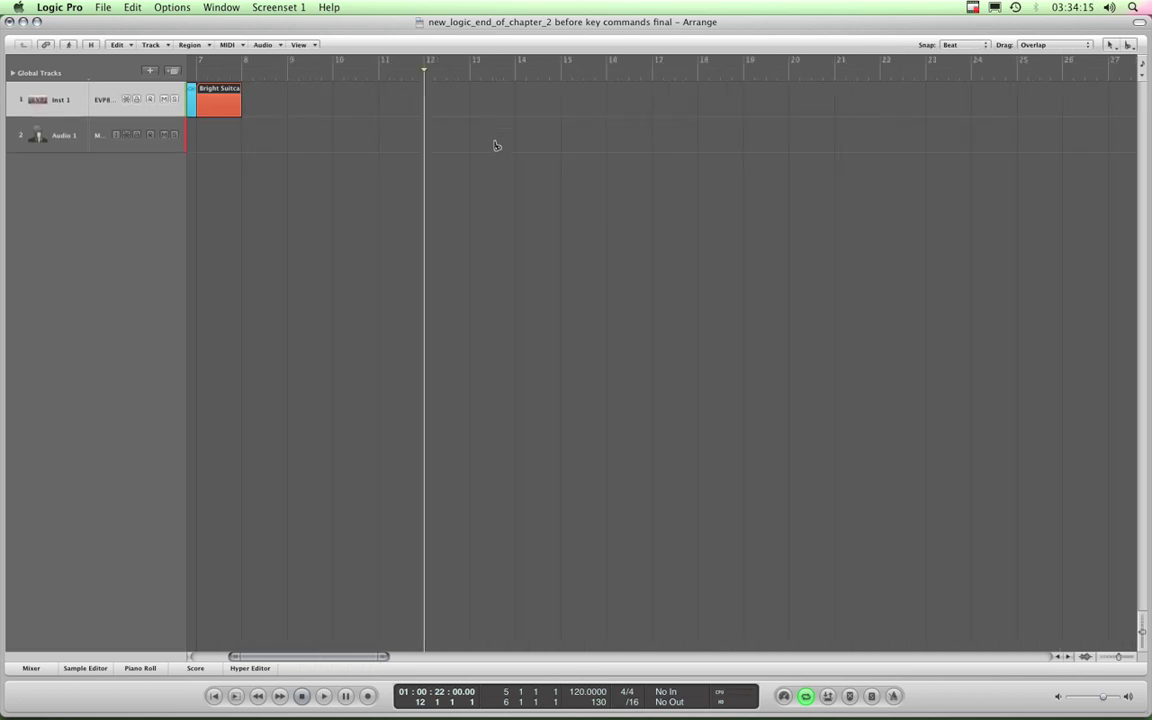
- Marquee-select the green, magenta and cyan regions and zoom to fit them
click(194, 657)
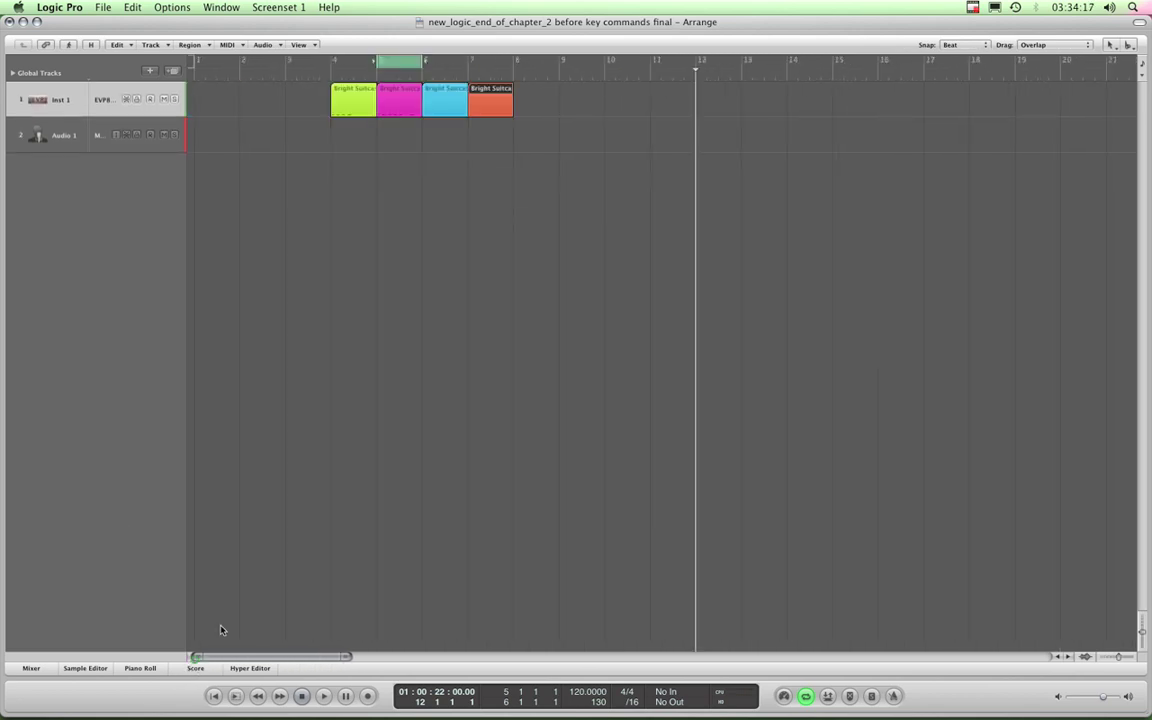
drag(445, 130, 380, 108)
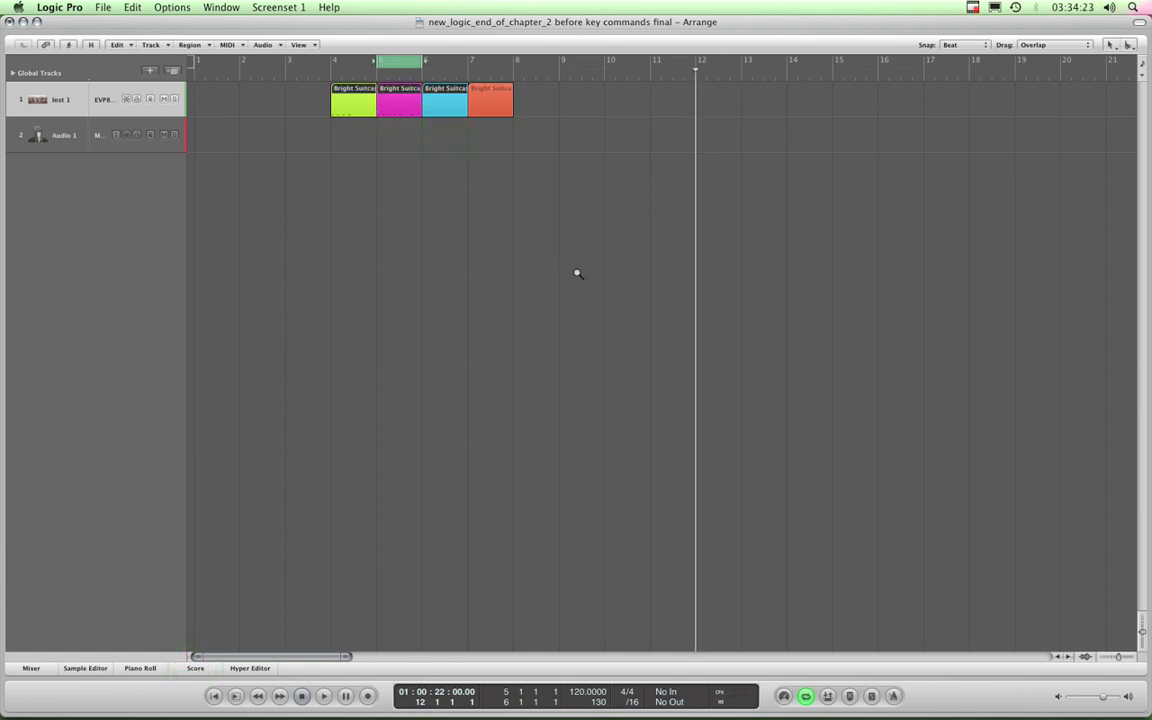
key(z)
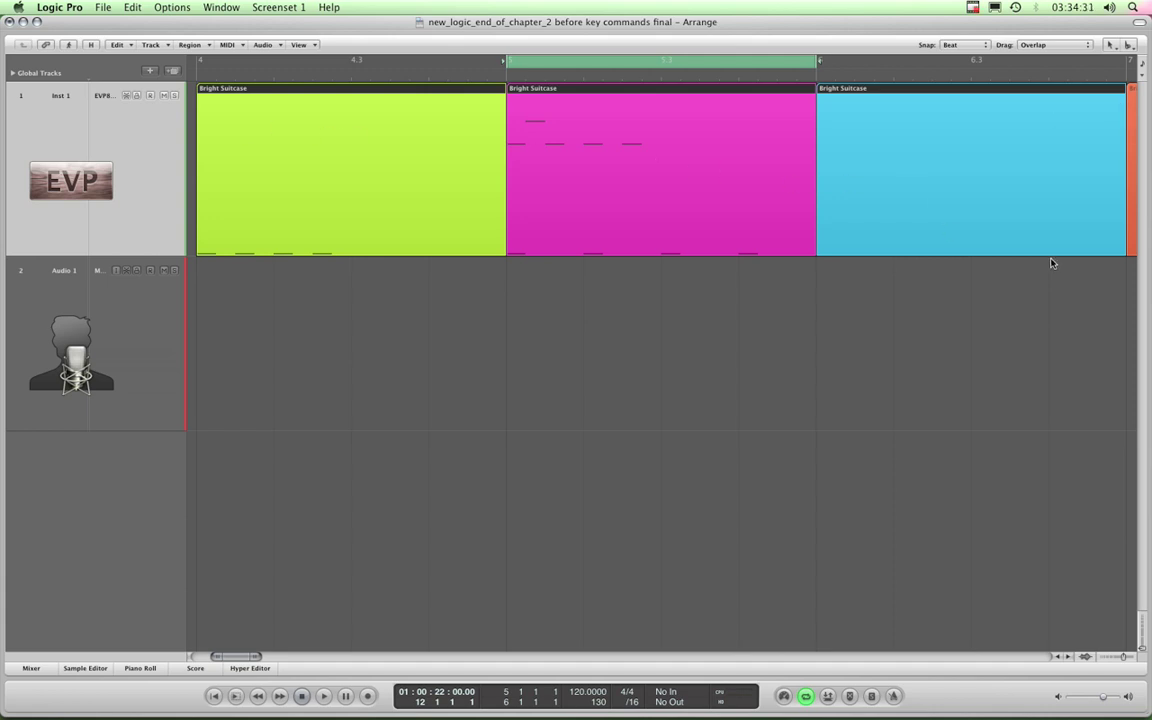
- Zoom back out and scroll to the start so bars 1–45 are visible
key(ctrl+Up)
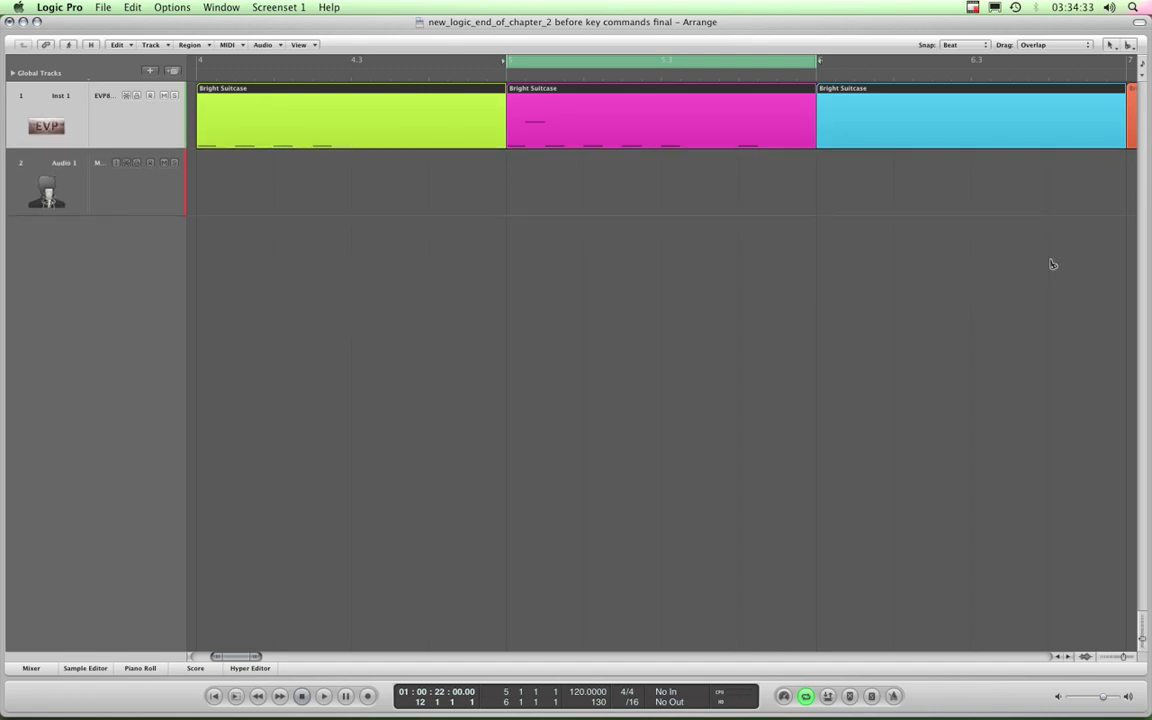
key(ctrl+Left)
key(ctrl+Left)
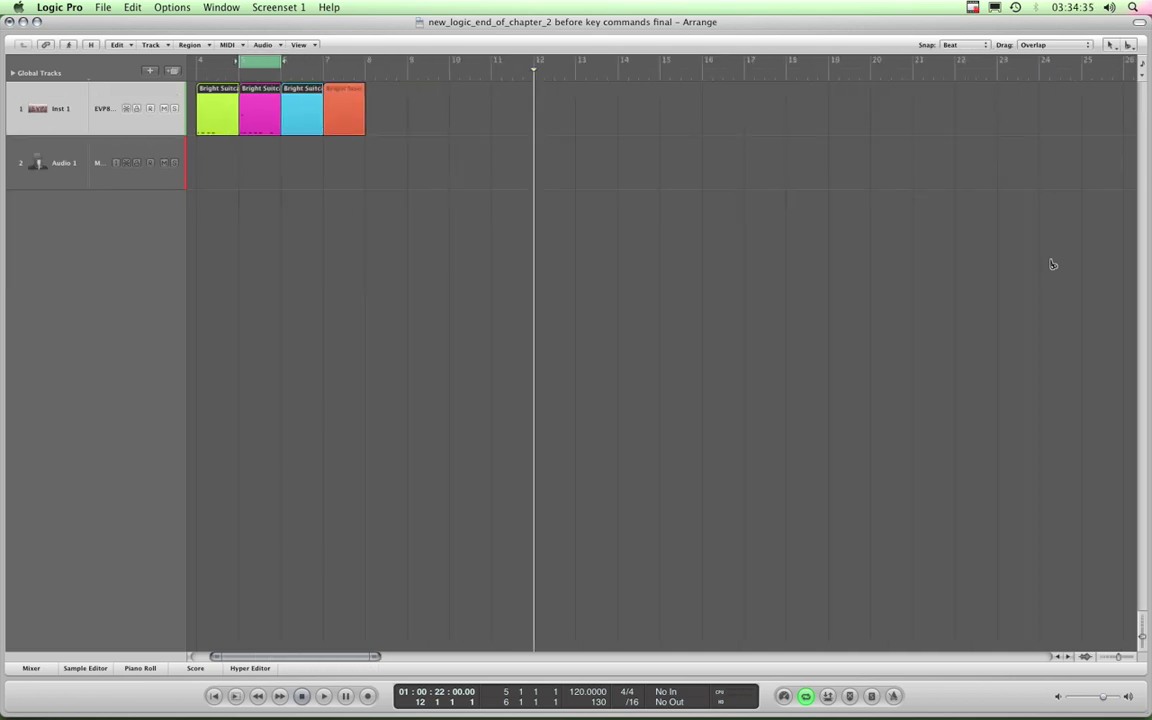
key(ctrl+Up)
key(ctrl+Left)
key(ctrl+Up)
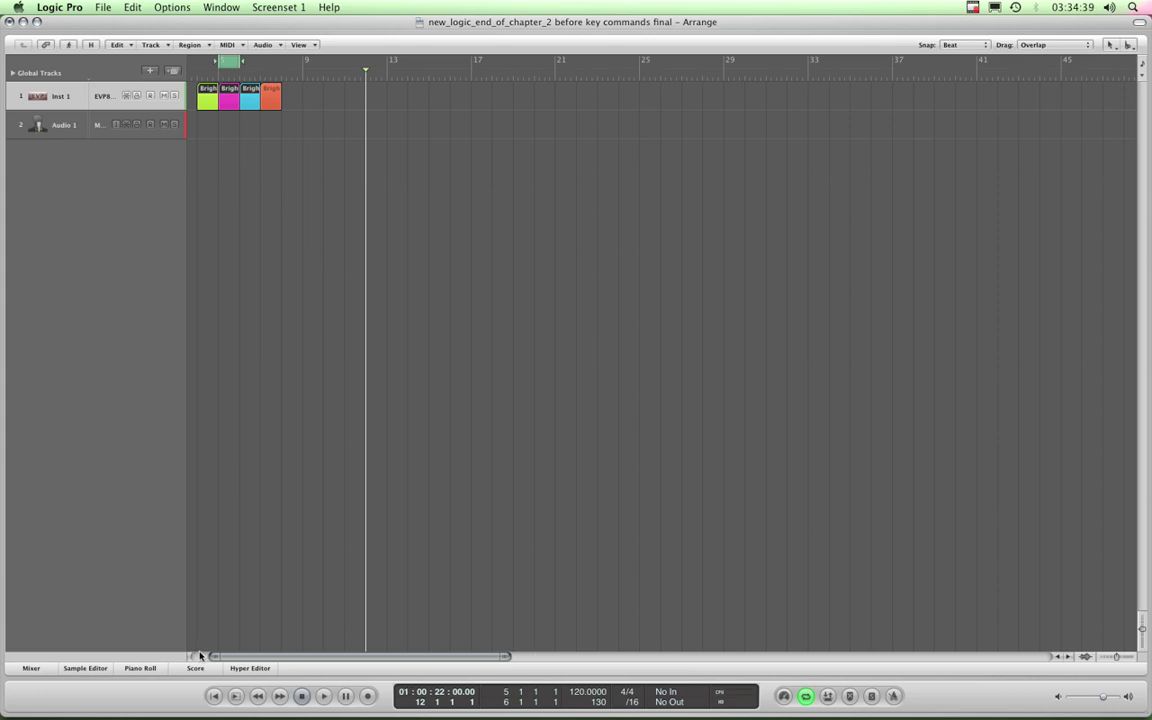
click(200, 656)
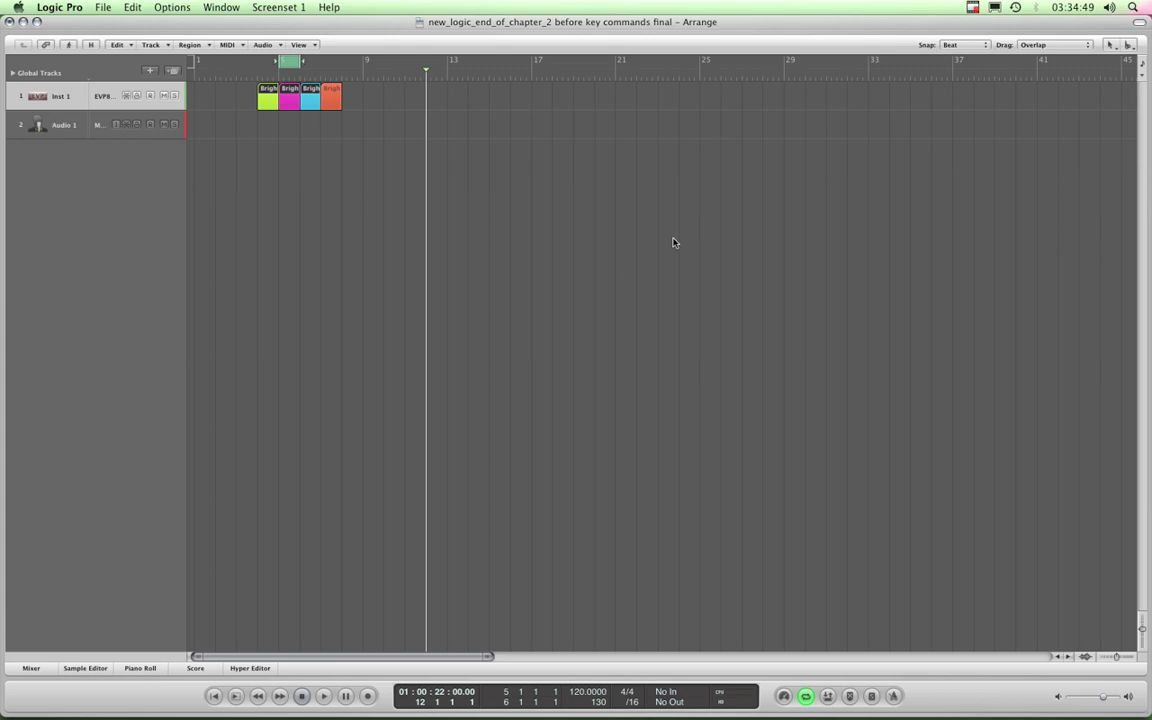
- Bring up Key Commands with Alt+K, filter by 'zoom', and review the Zoom to fit shortcuts
key(alt+k)
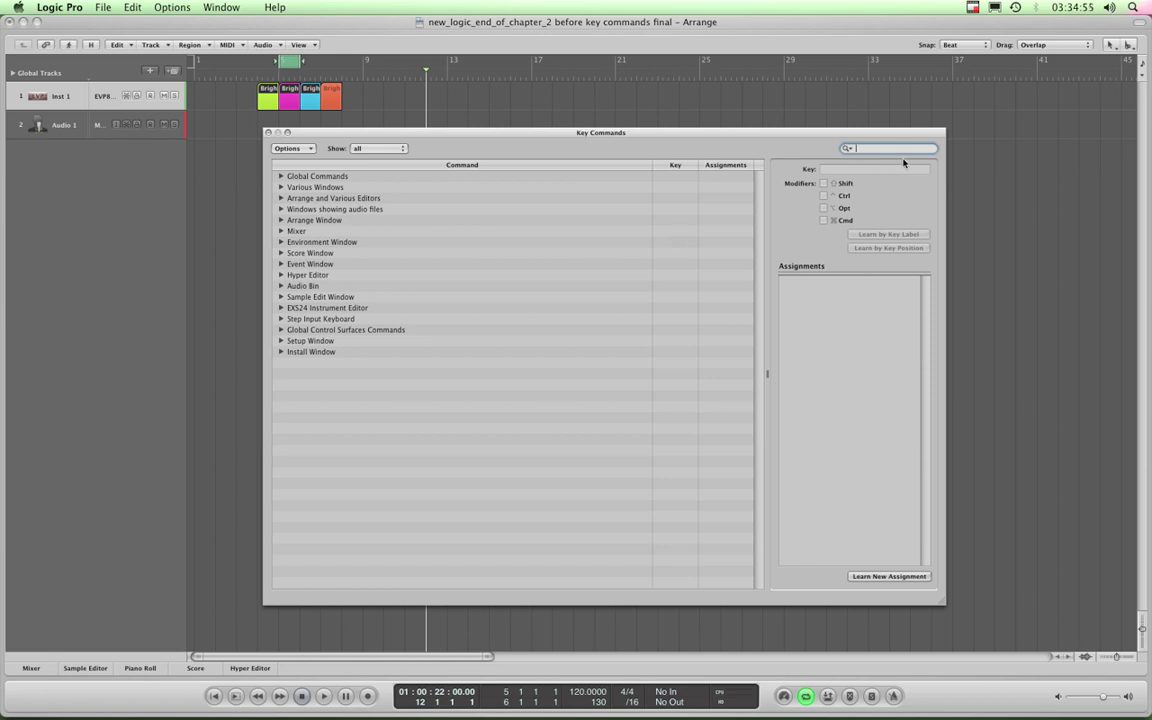
click(857, 148)
text(zoom)
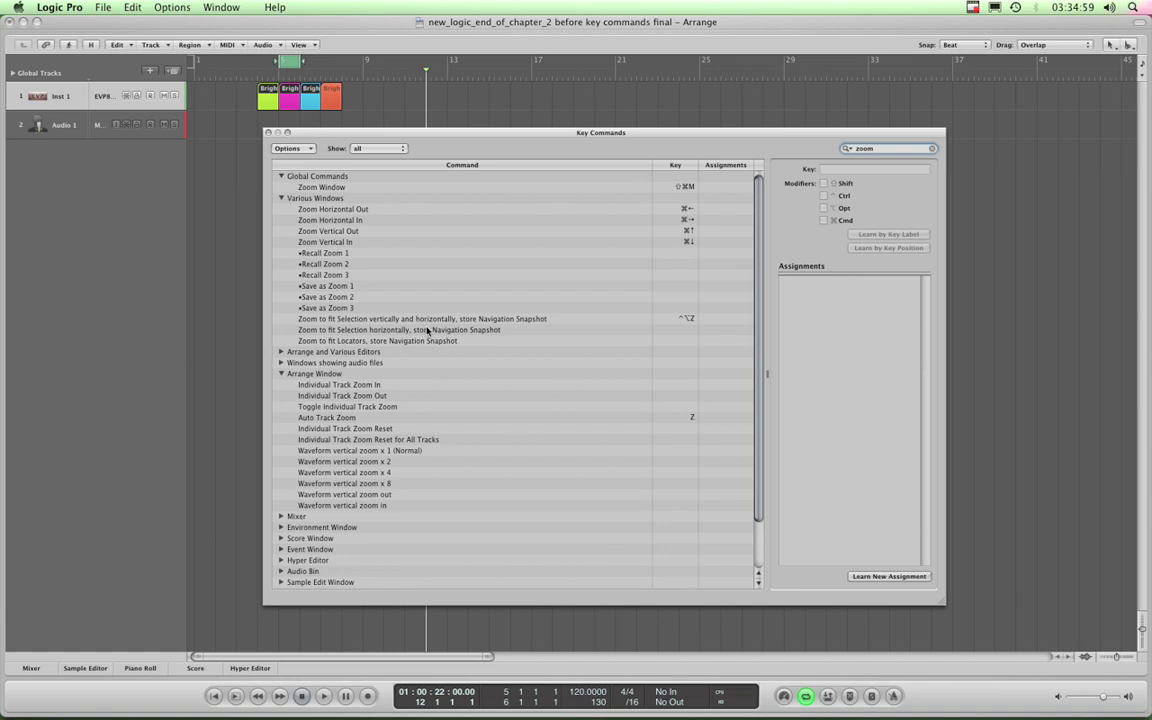
click(380, 319)
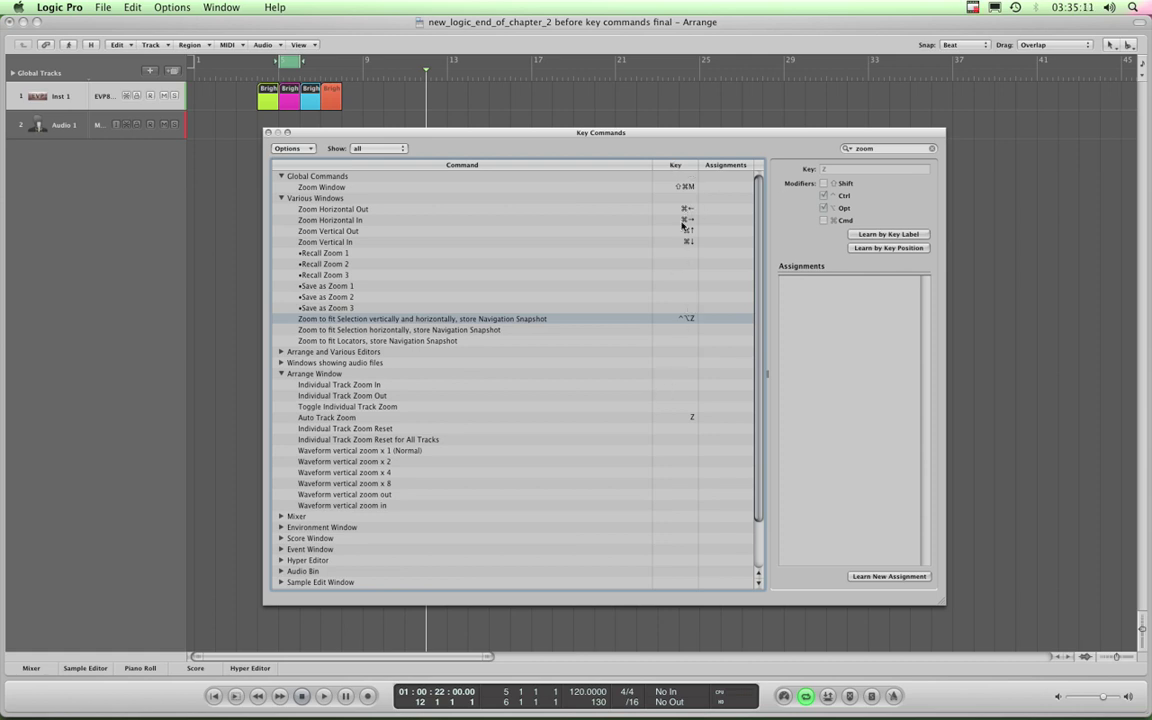
click(507, 322)
- Compare the Zoom to fit commands' shortcuts and settle on Zoom to fit Locators
click(350, 330)
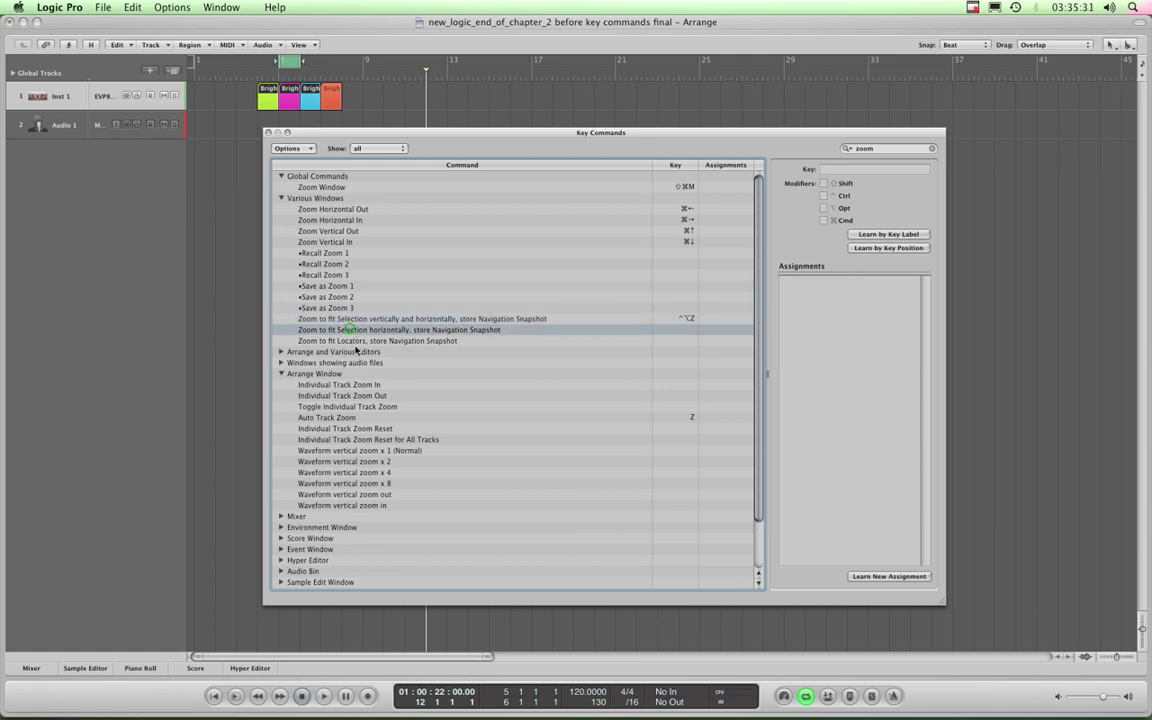
click(338, 342)
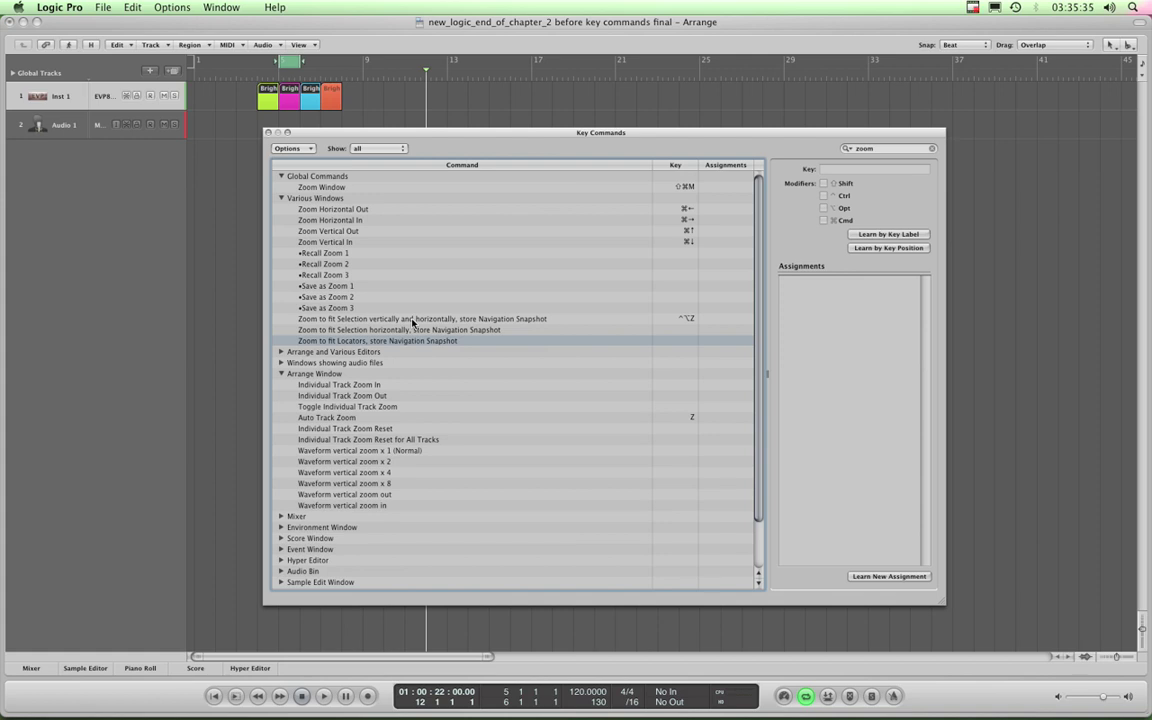
click(415, 319)
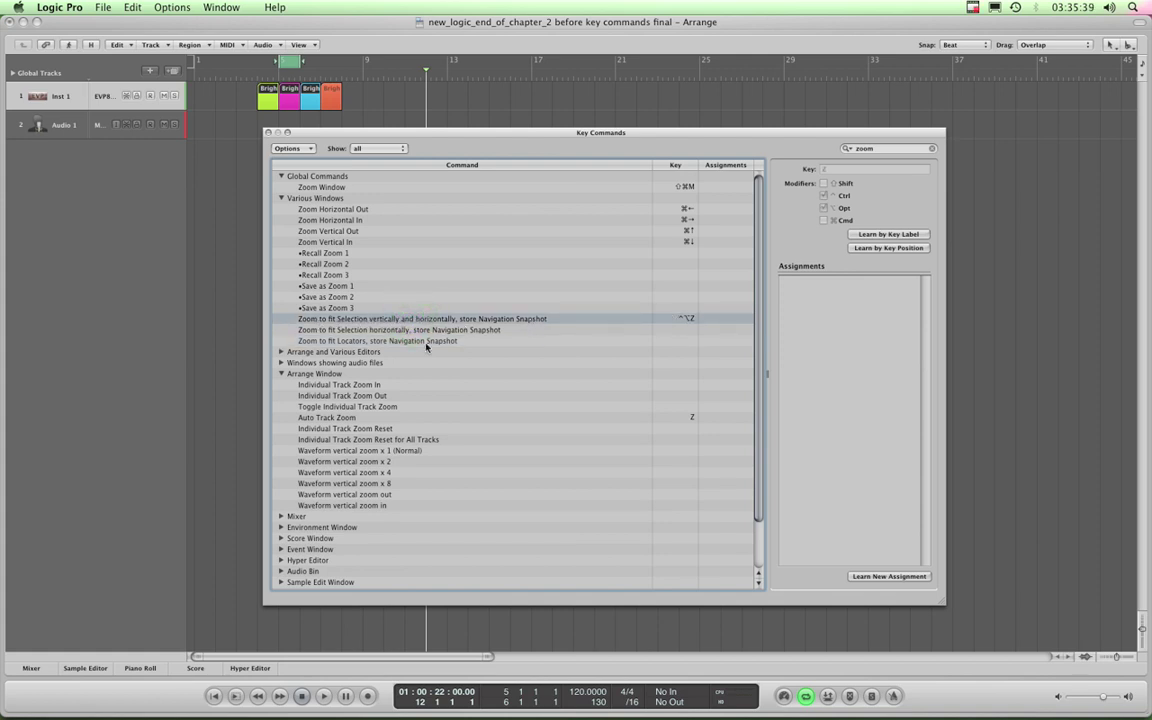
click(364, 343)
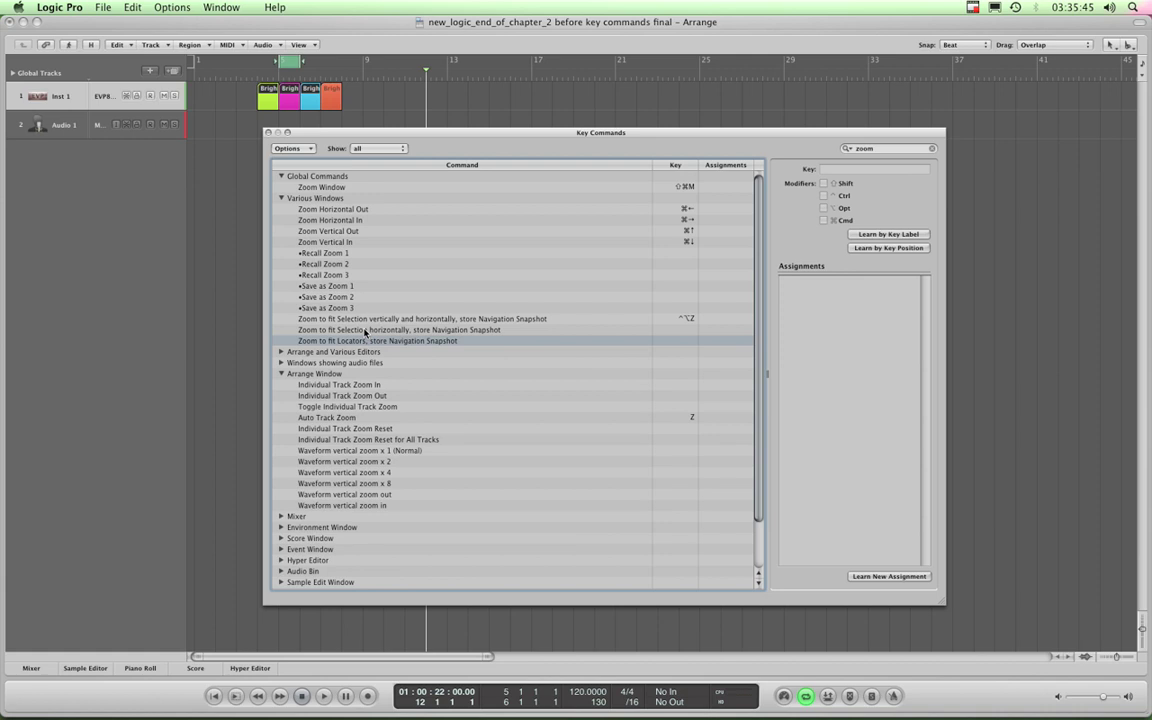
click(481, 319)
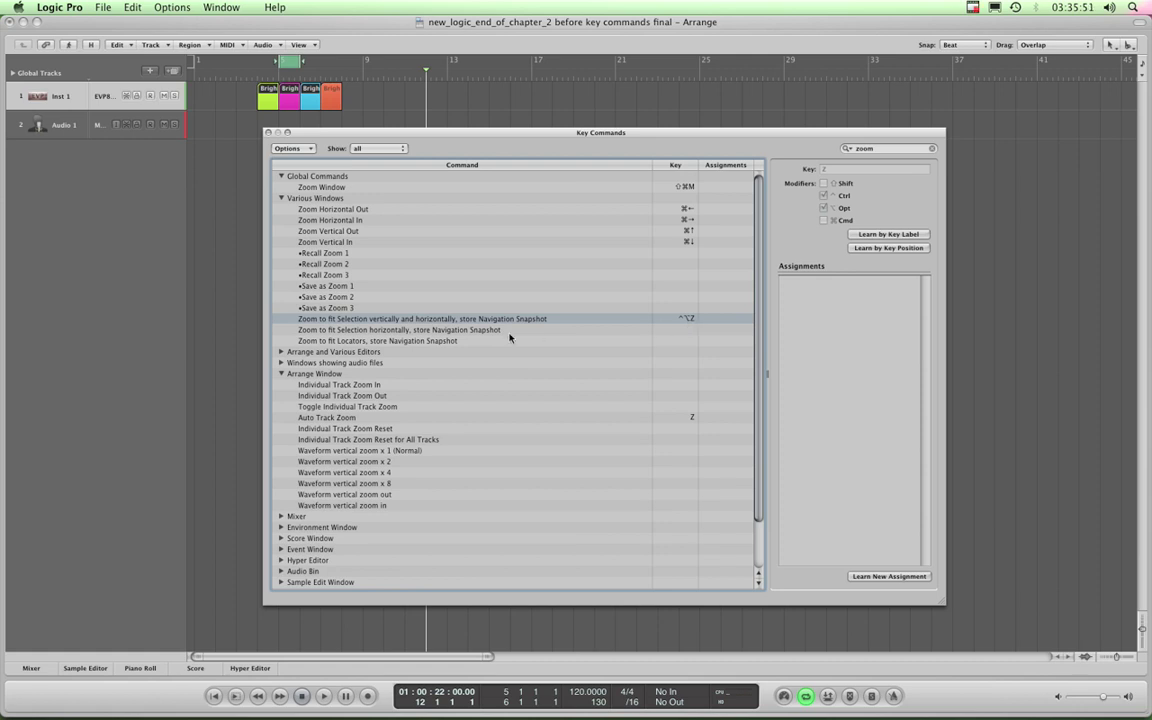
click(418, 341)
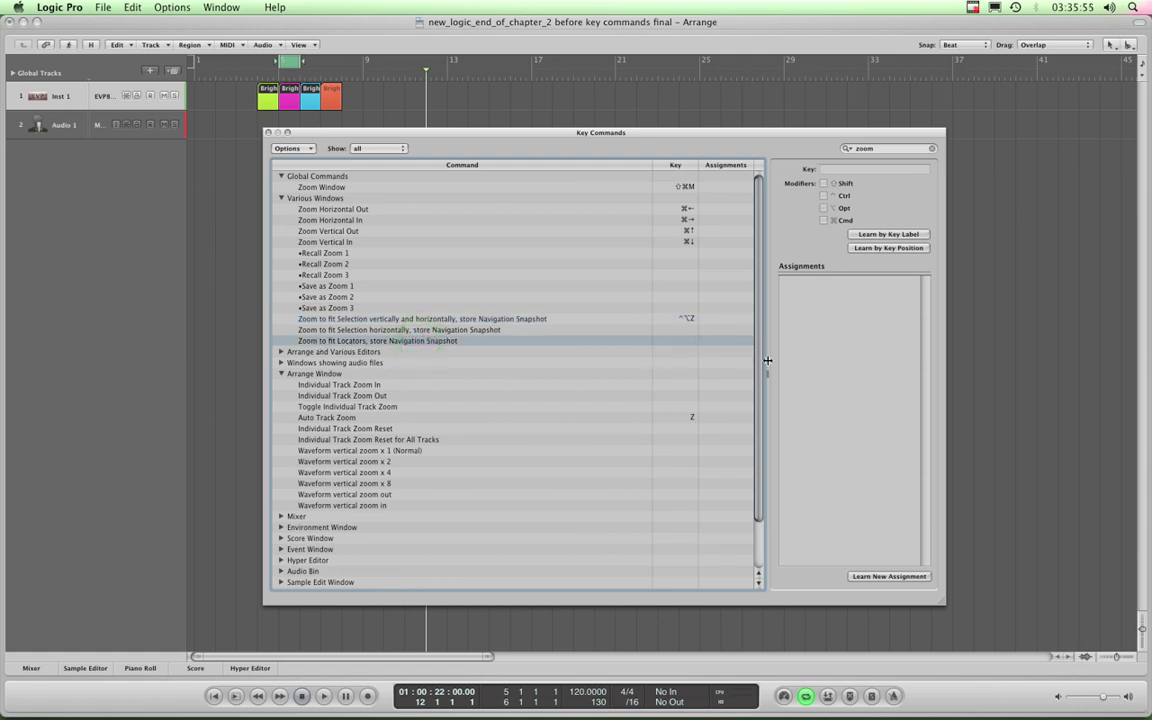
click(451, 345)
- Assign Option-Command-Z to Zoom to fit Locators via Learn by Key Label
click(882, 236)
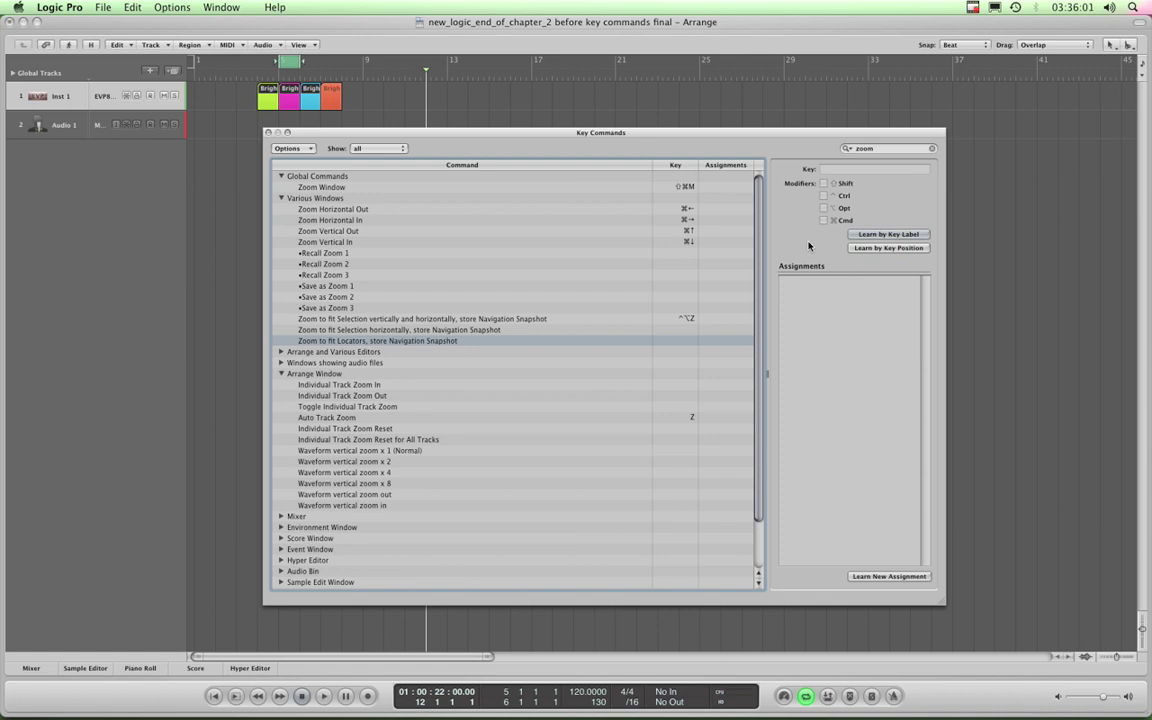
key(alt+super+z)
click(348, 318)
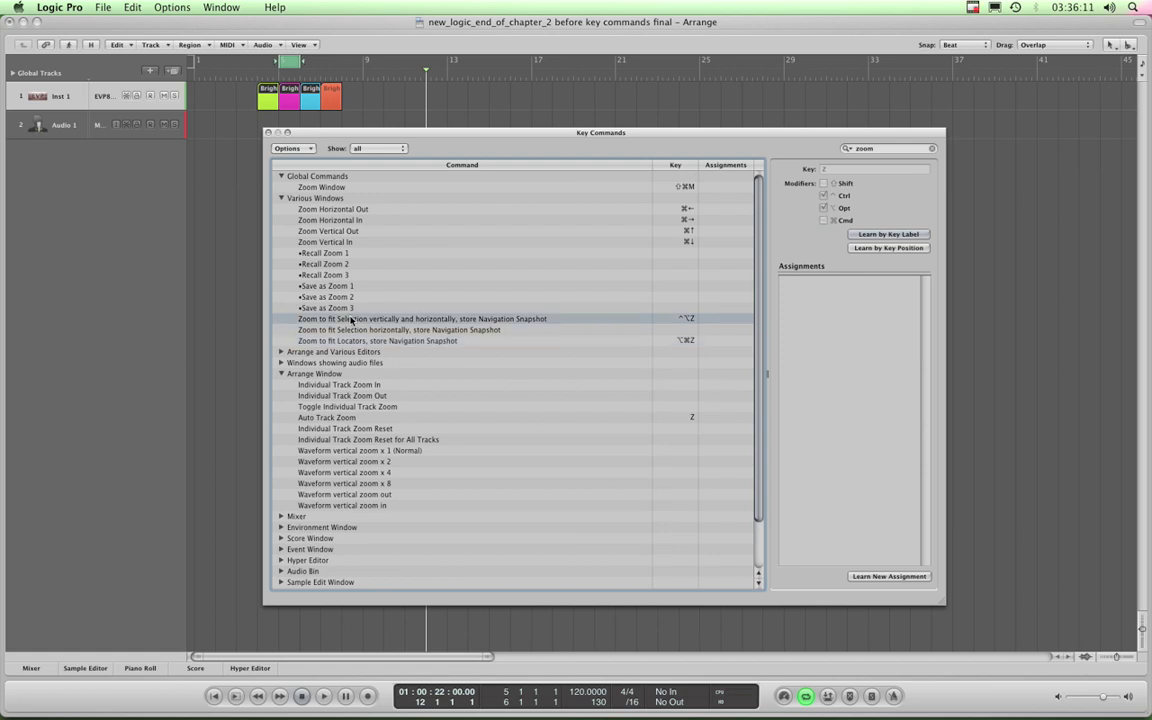
click(372, 342)
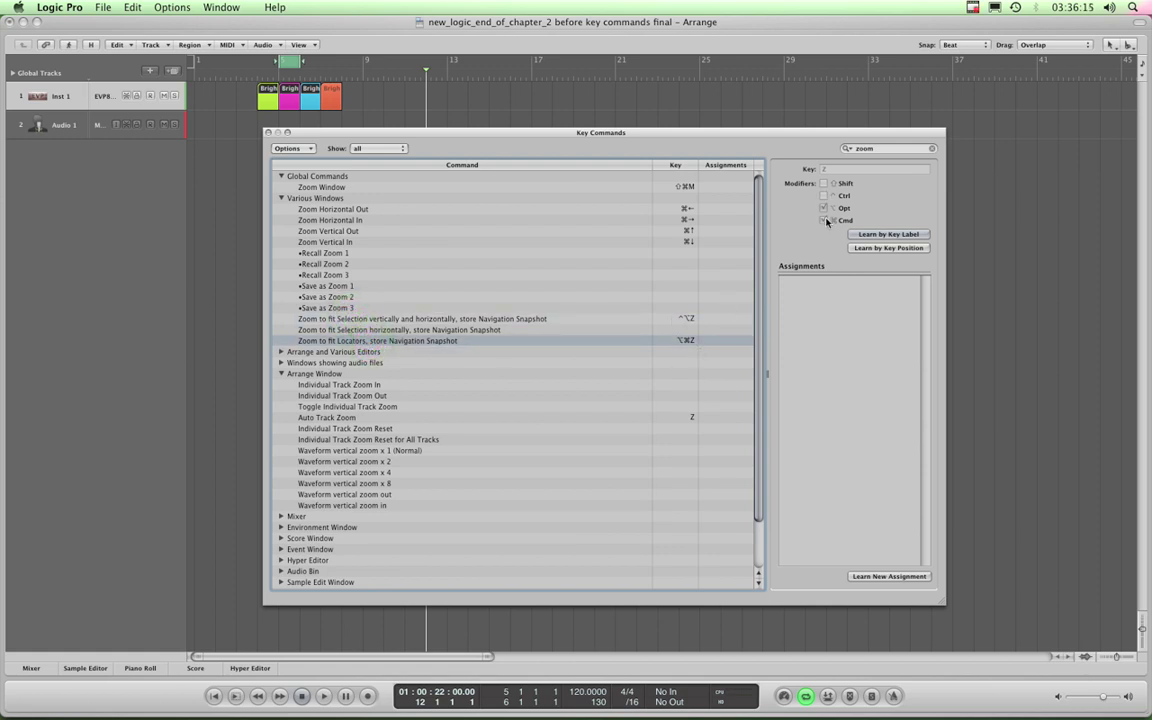
- Filter Key Commands by 'locators' and give Set Locators by Regions/Events the 0 key
double_click(866, 148)
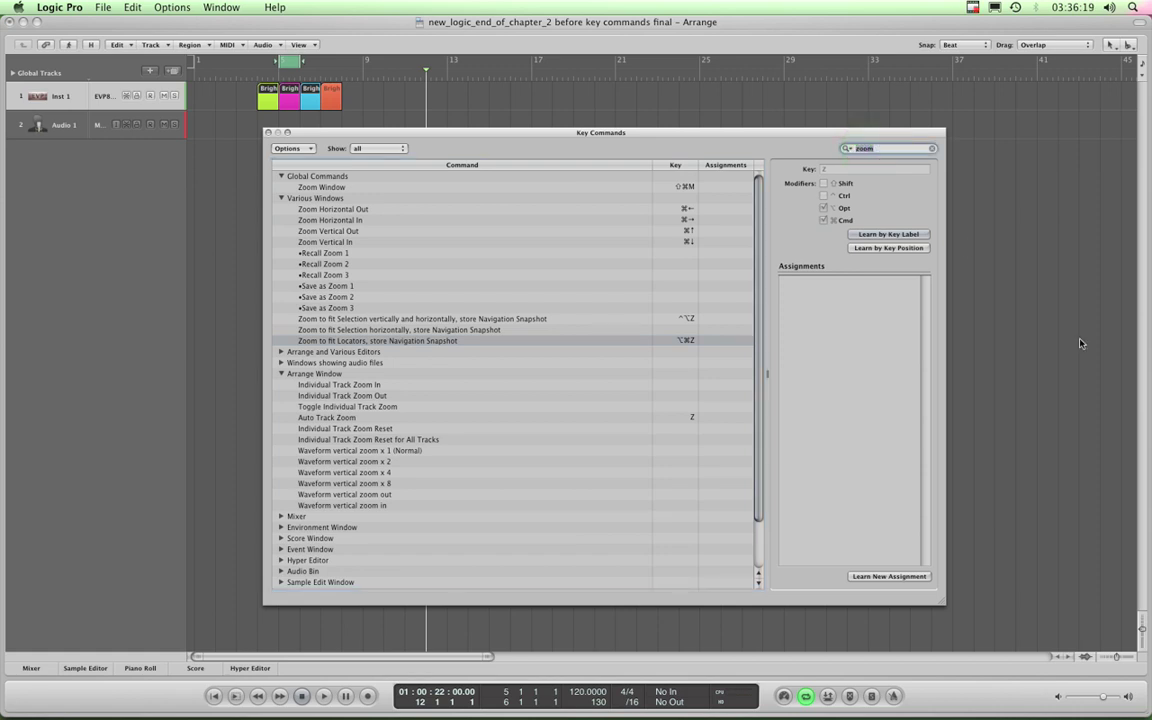
text(locator)
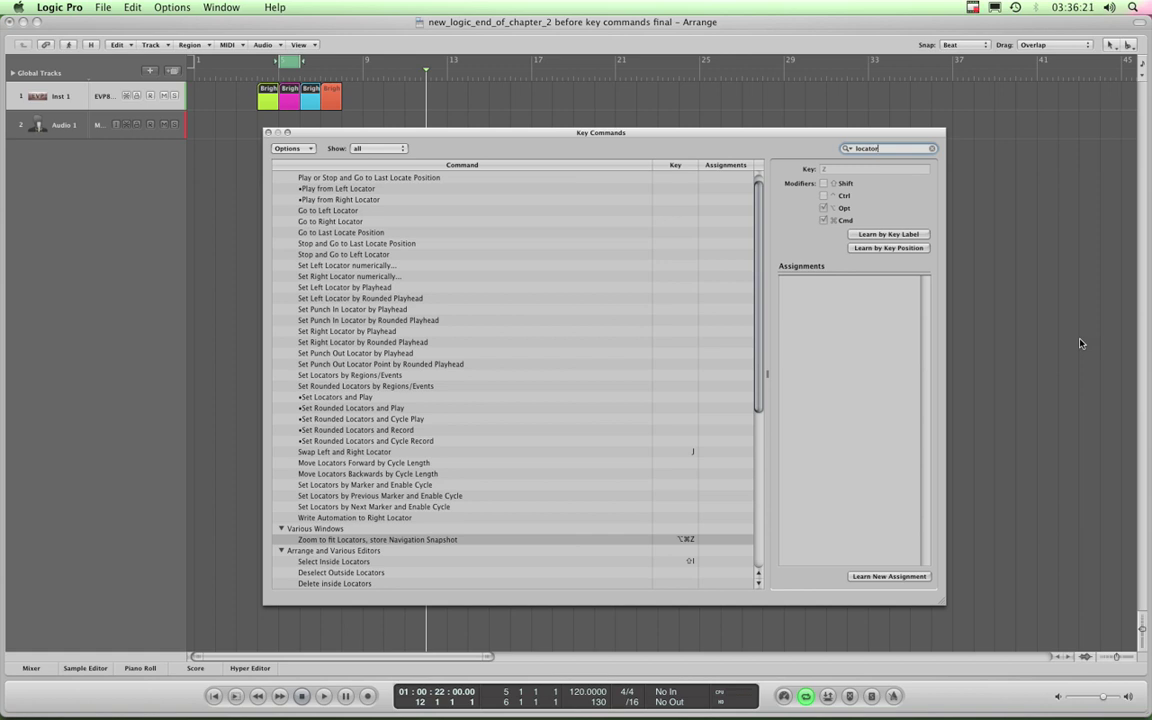
text(s)
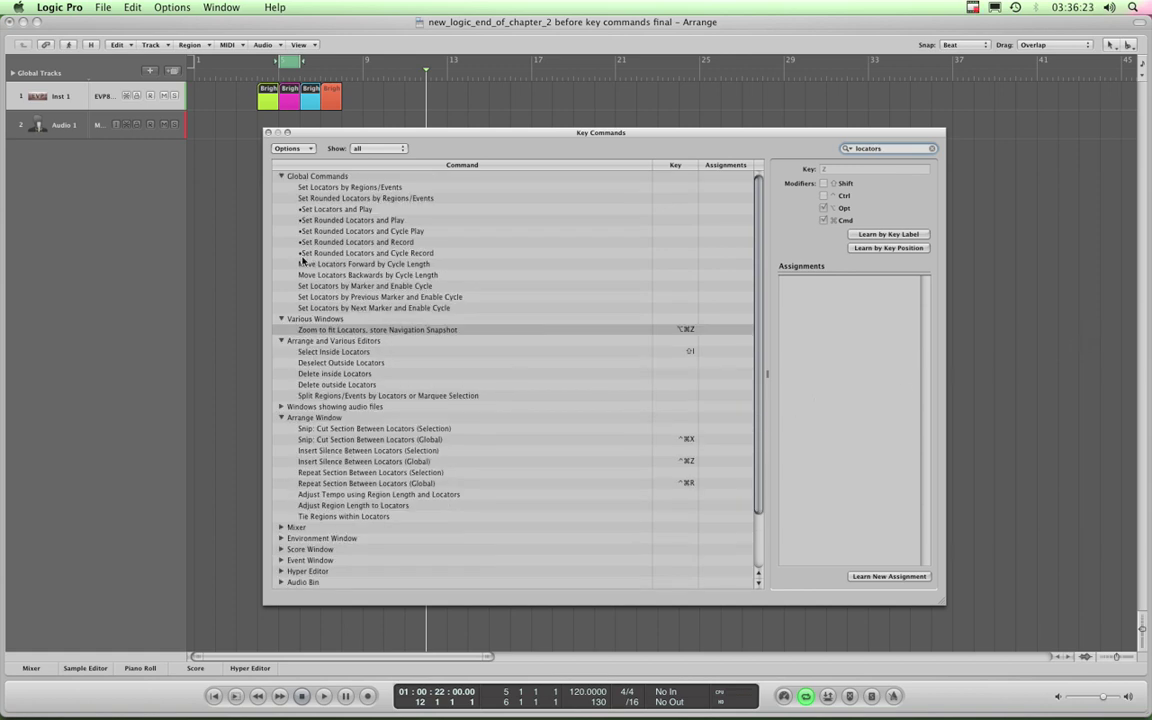
click(330, 188)
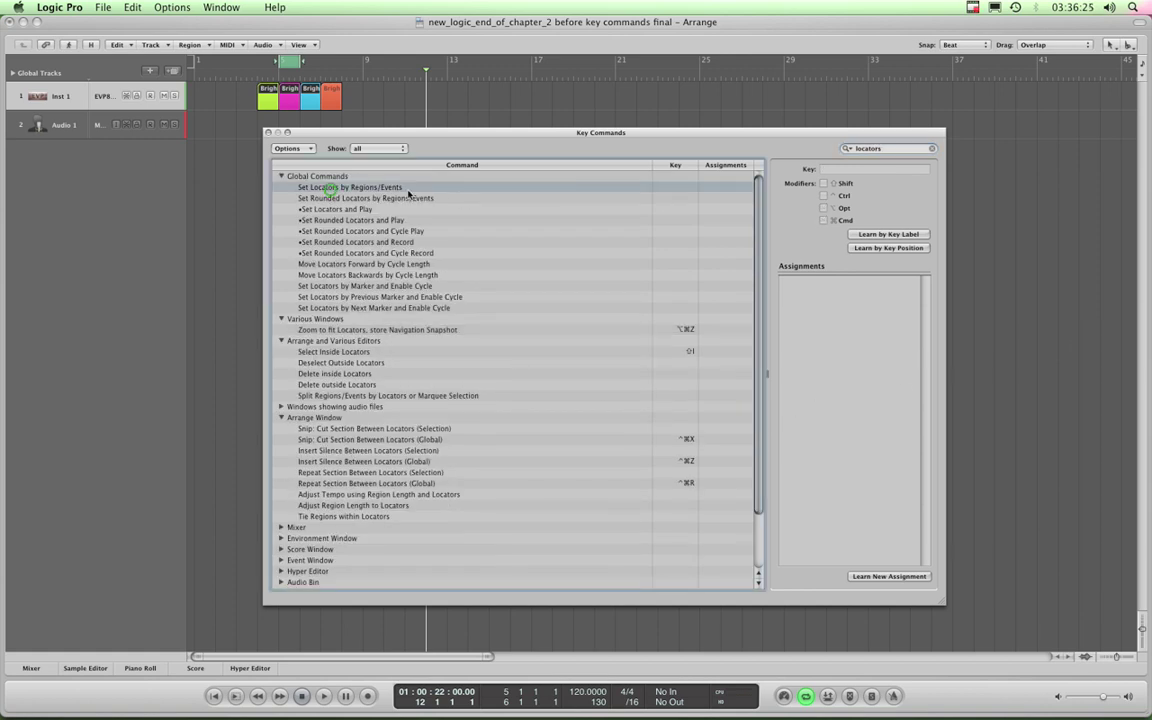
click(208, 48)
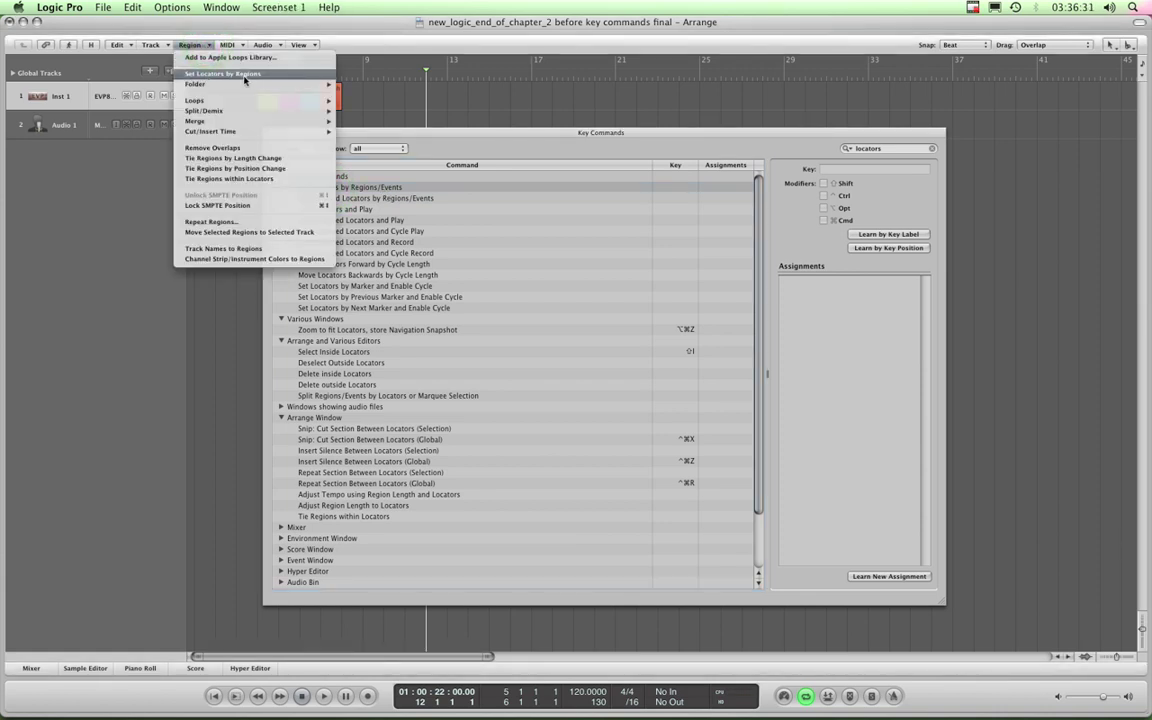
click(355, 45)
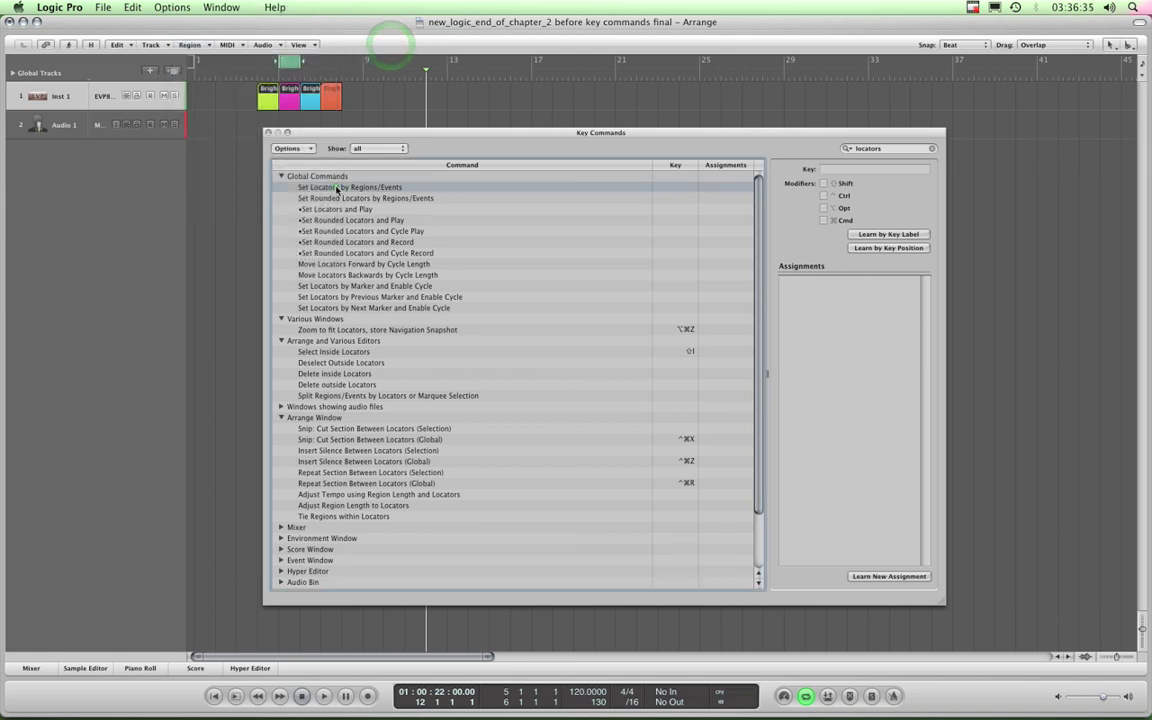
click(310, 187)
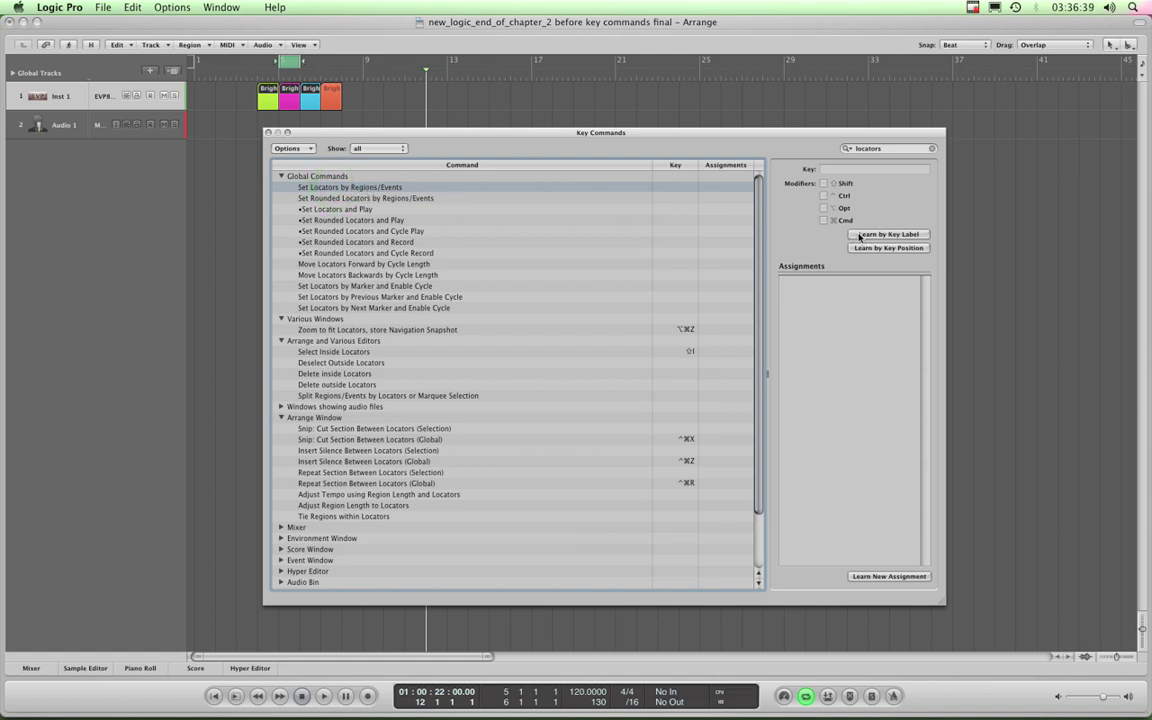
click(862, 236)
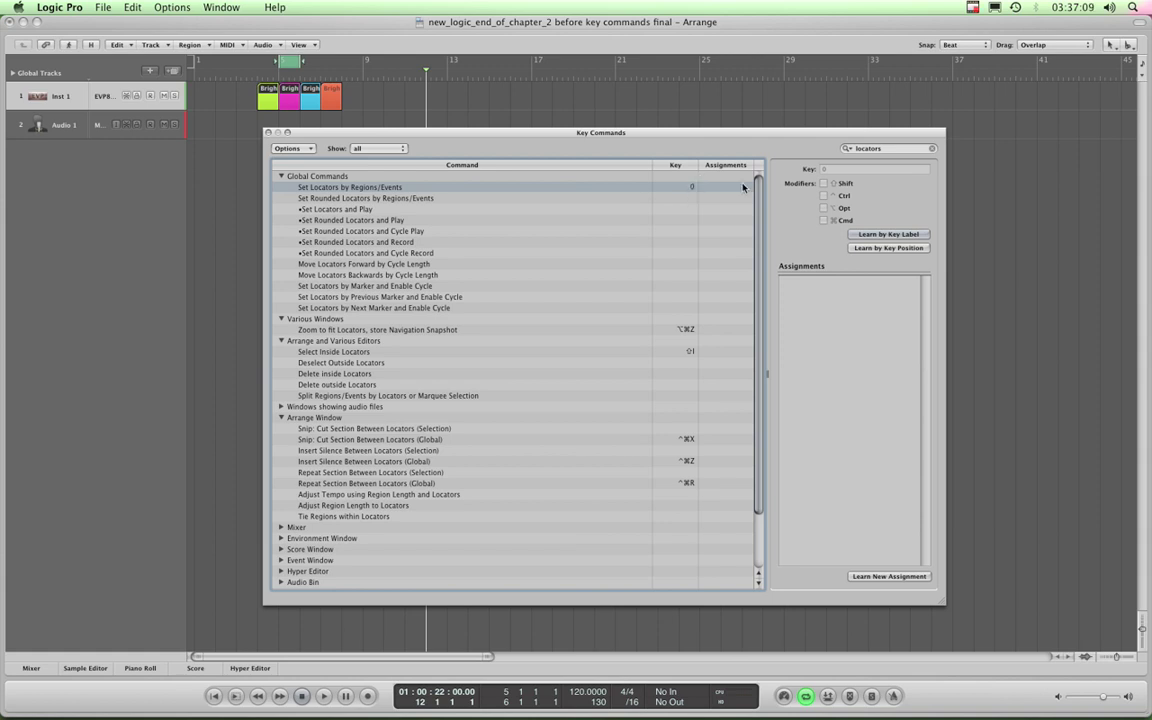
- Move the Key Commands window aside and close it, revealing the four Inst 1 regions
drag(575, 134, 573, 139)
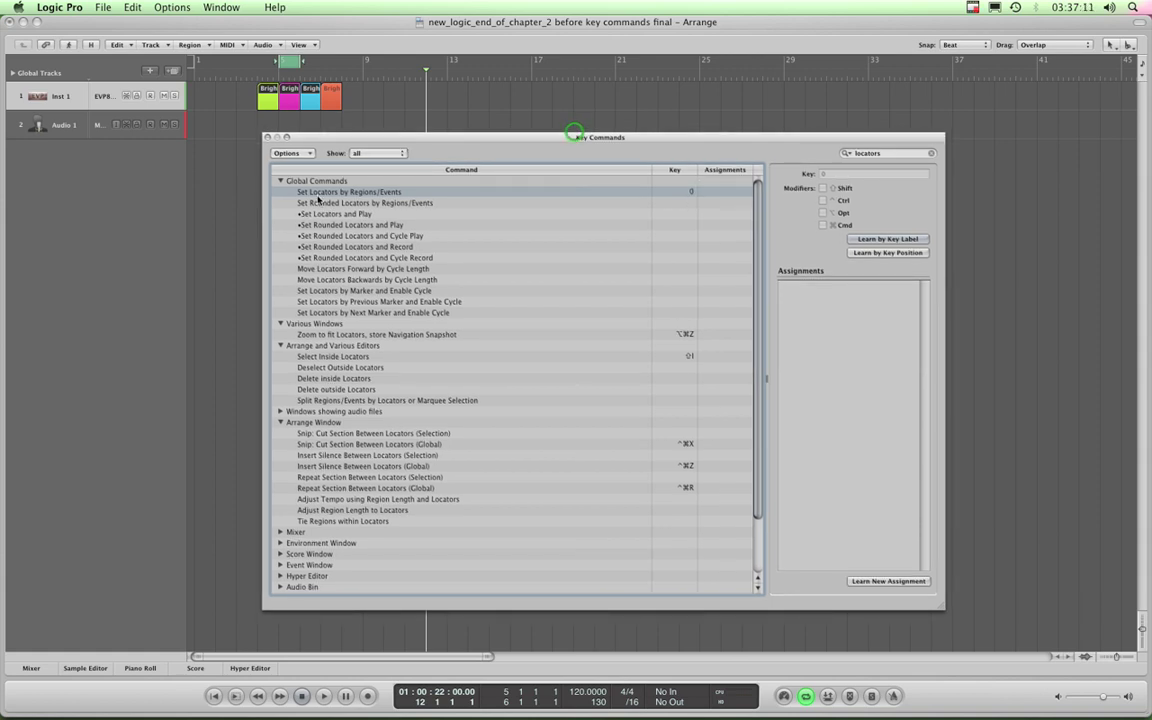
- Close the Key Commands window, zoom in horizontally, make tracks taller, and scroll to the song start
click(266, 138)
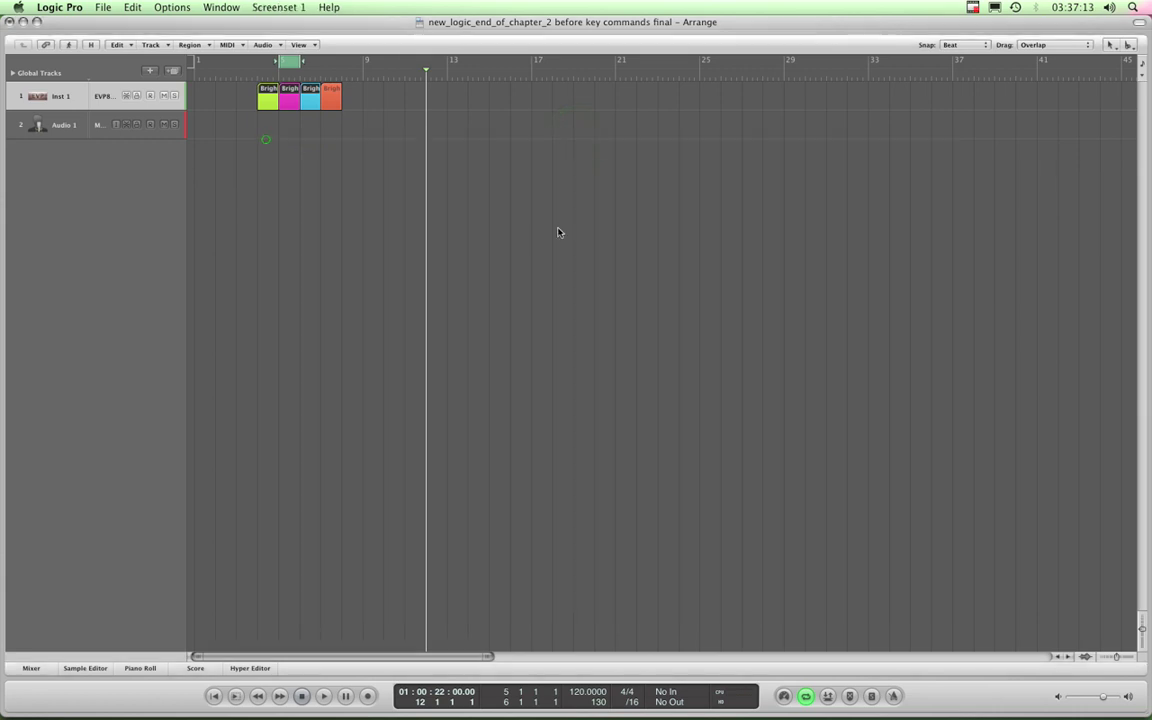
click(337, 174)
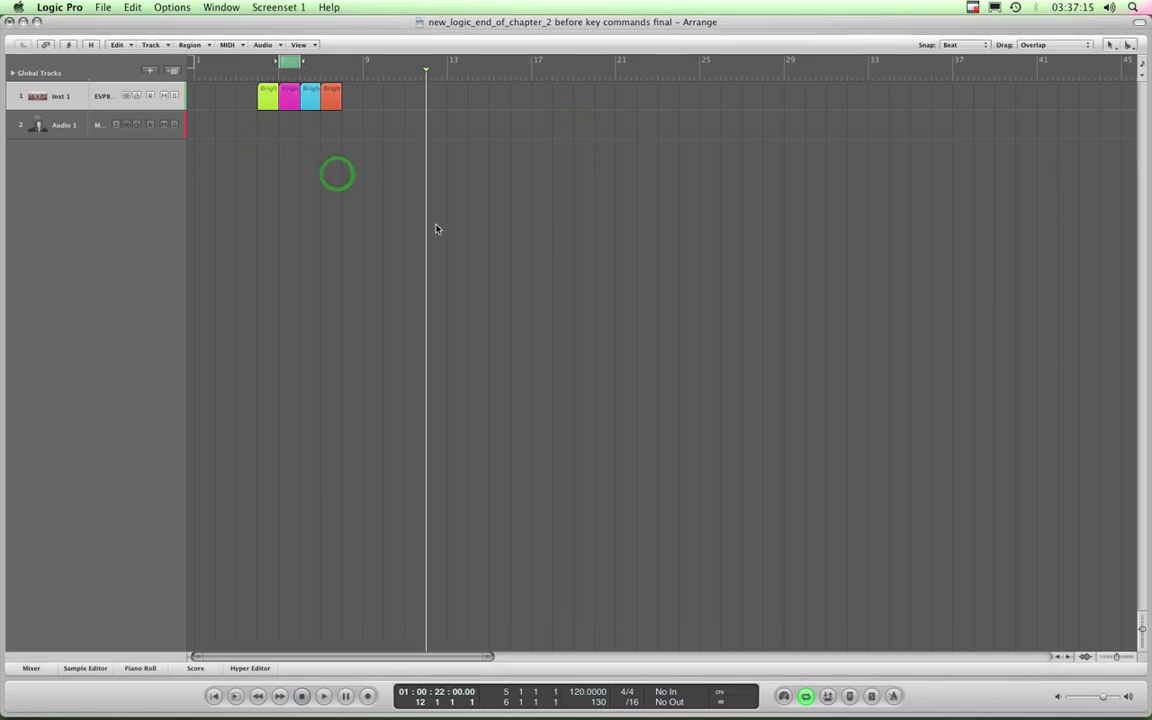
key(super+Right)
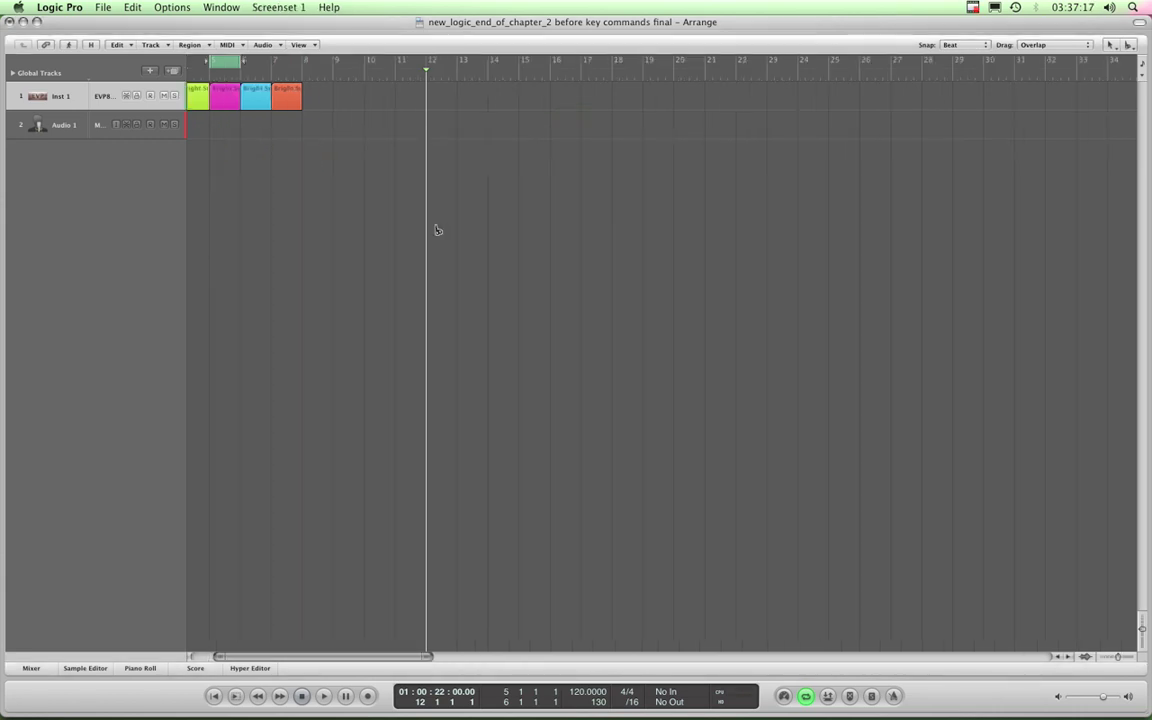
key(super+Down)
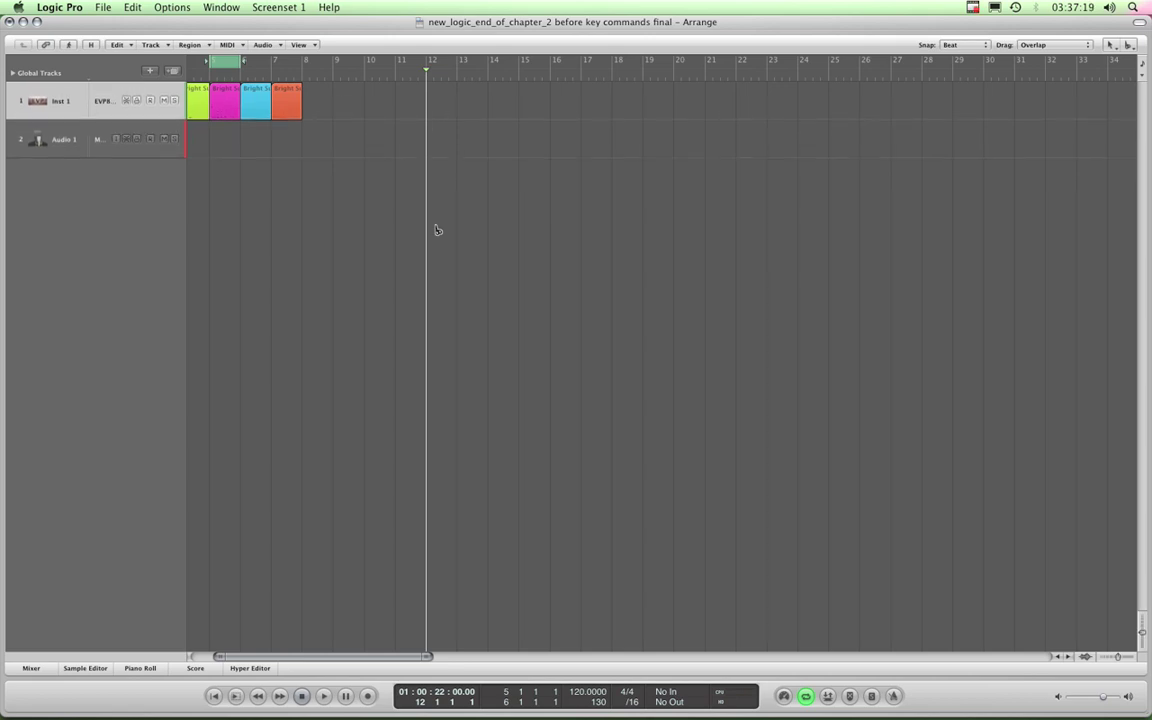
click(195, 657)
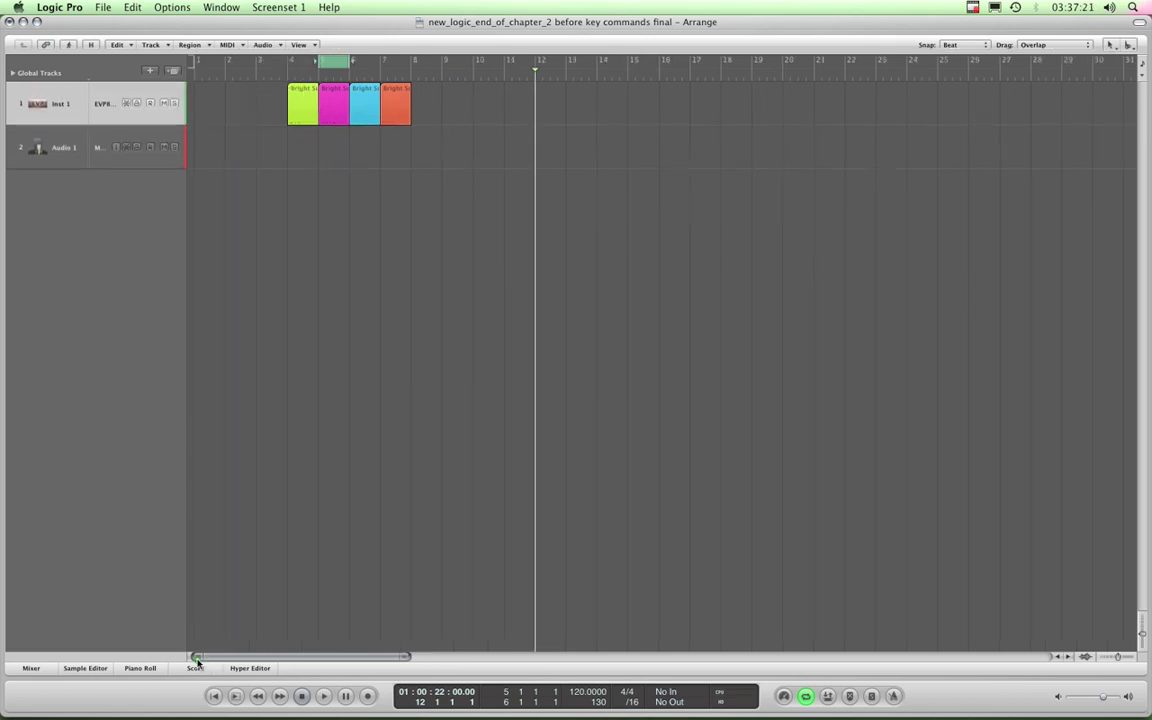
- Marquee-select the green, pink and blue regions, then deselect them all
click(333, 157)
drag(361, 133, 280, 120)
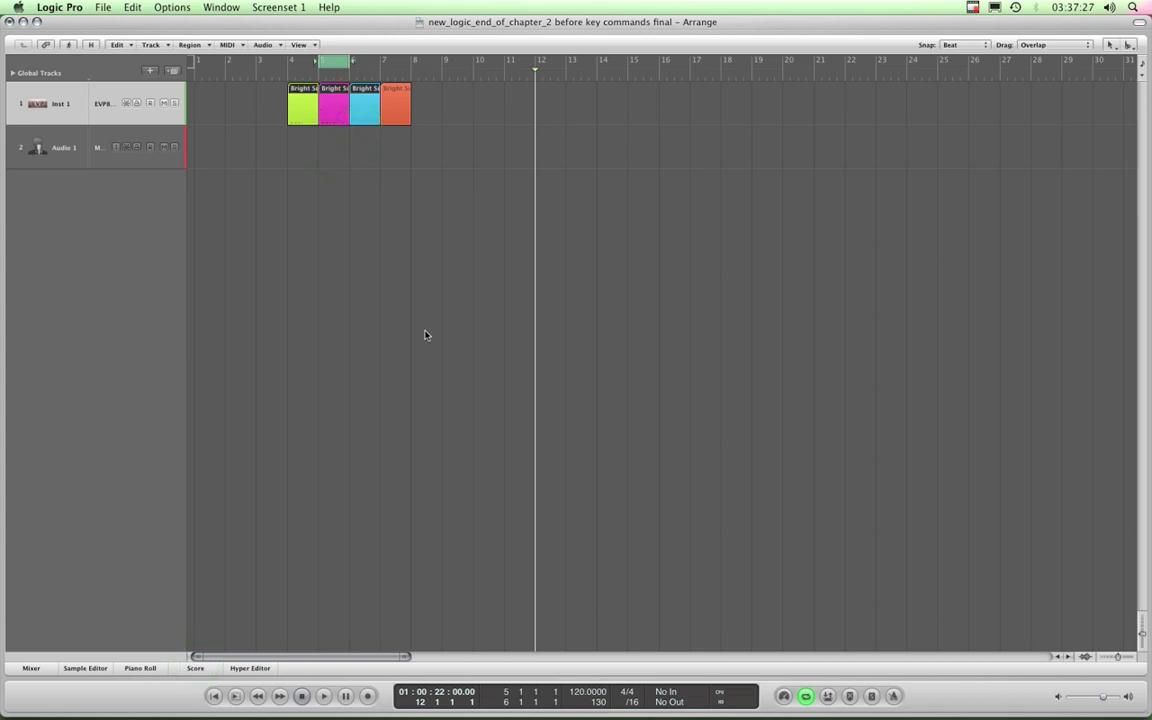
click(411, 194)
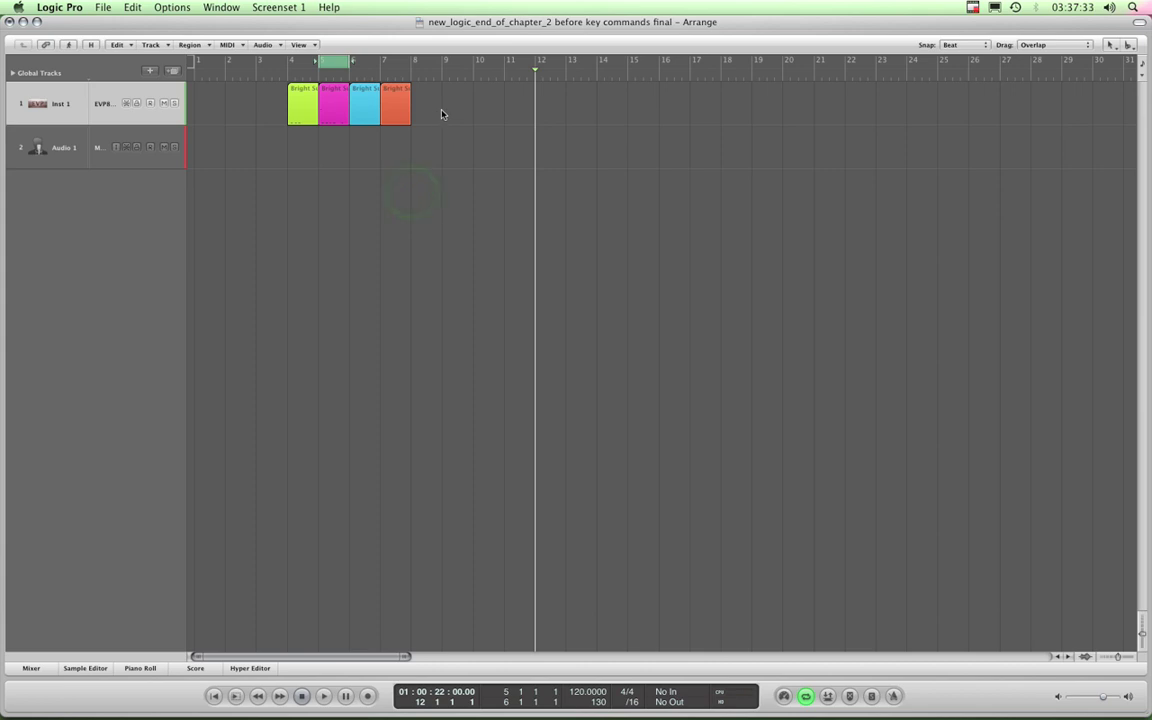
- Select the pink, blue and orange regions, set locators to them via the Region menu, then deselect
drag(442, 110, 338, 116)
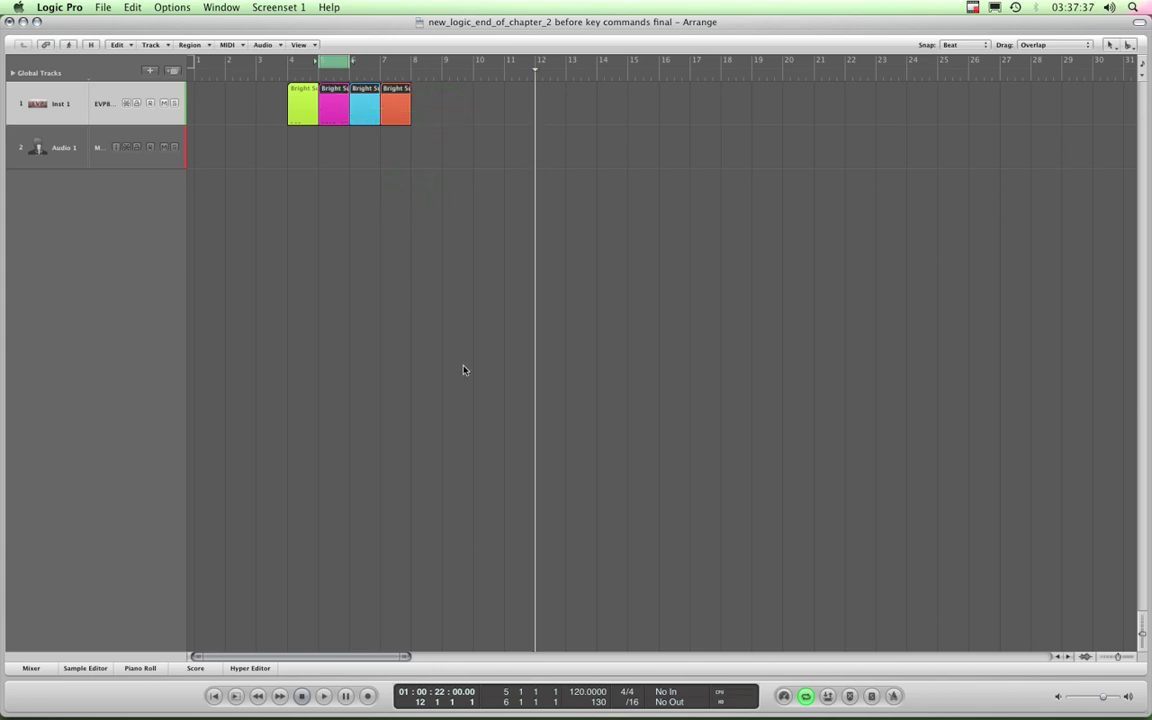
key(super+u)
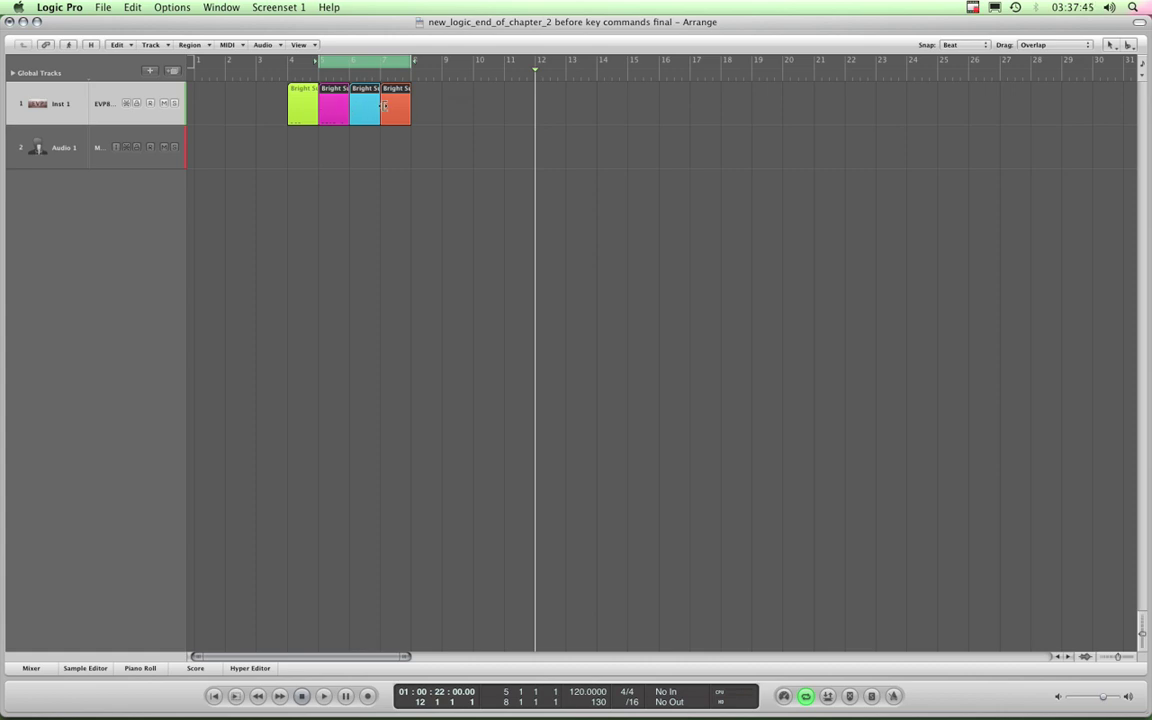
click(191, 45)
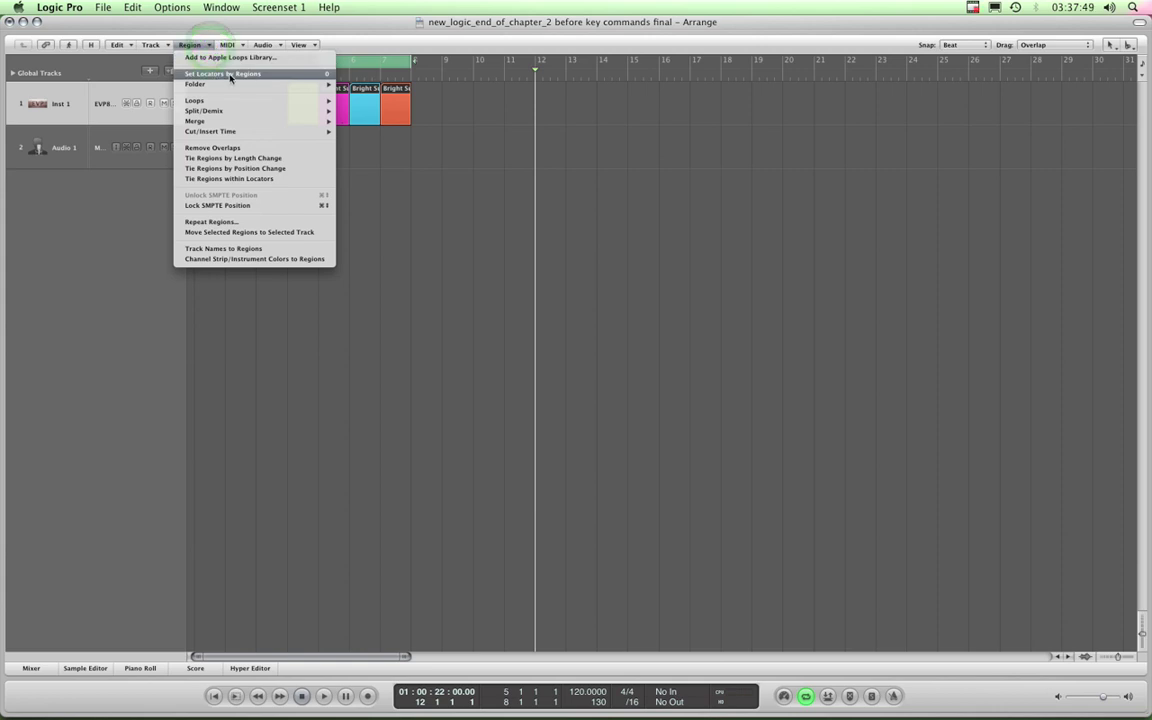
click(244, 76)
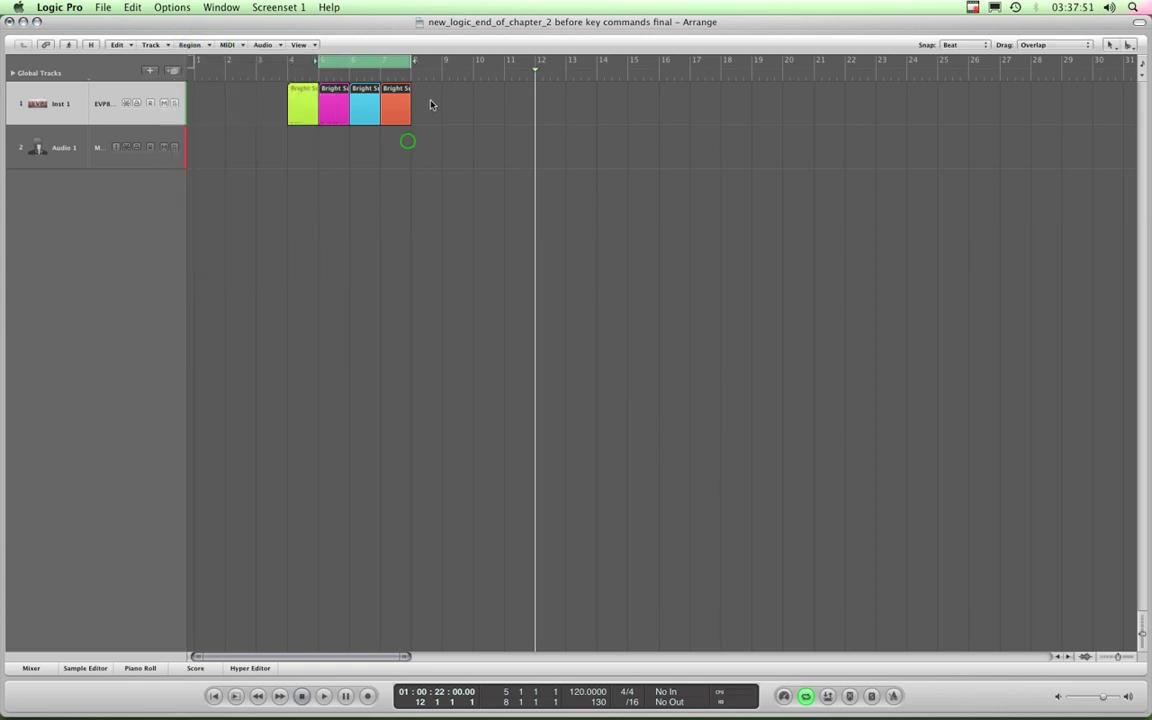
click(430, 104)
- Select all four regions and set the locators to span them, then deselect
click(191, 45)
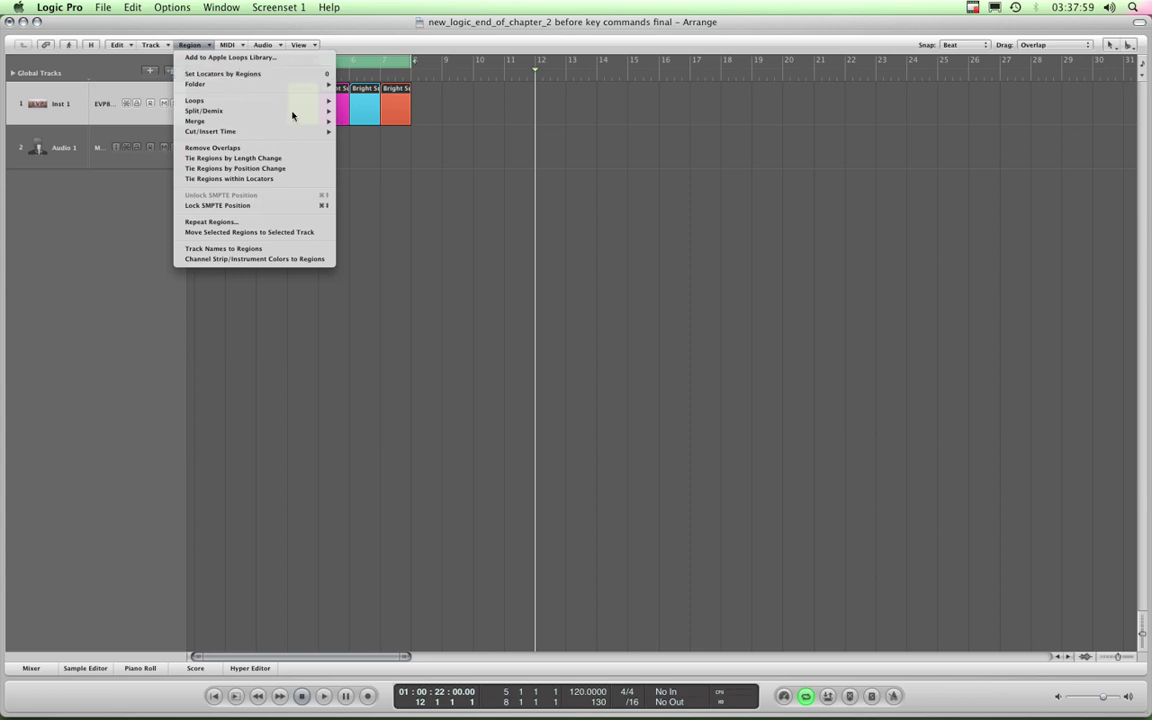
click(419, 132)
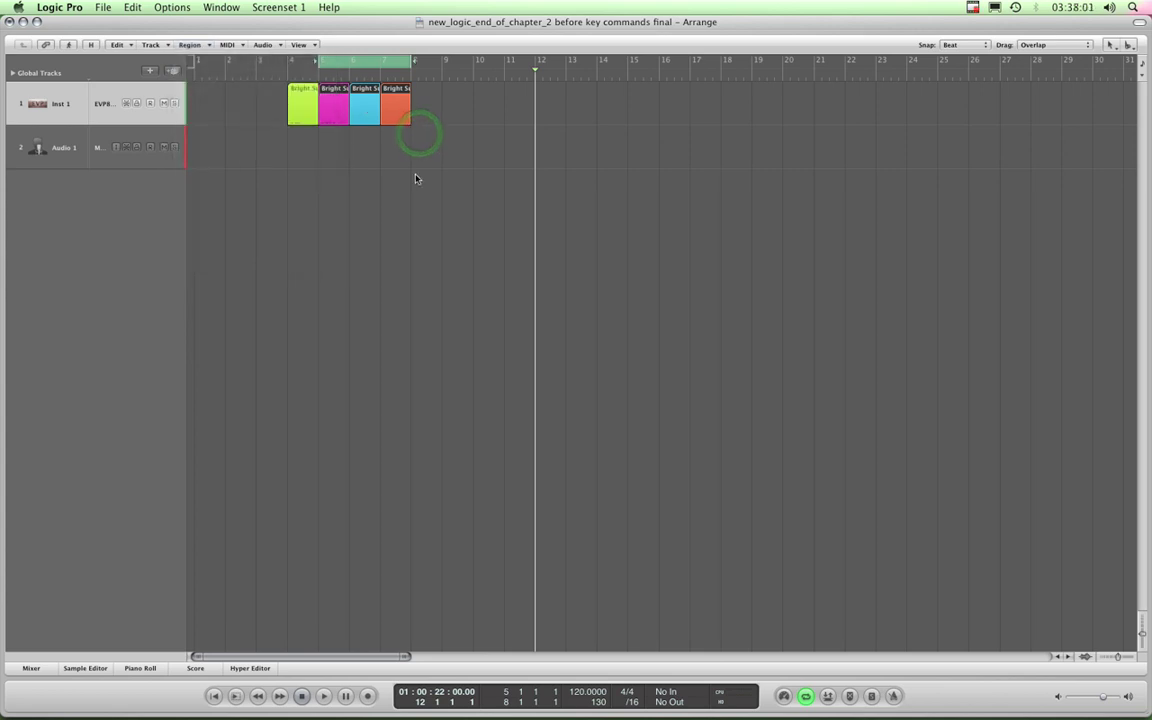
drag(430, 101, 300, 126)
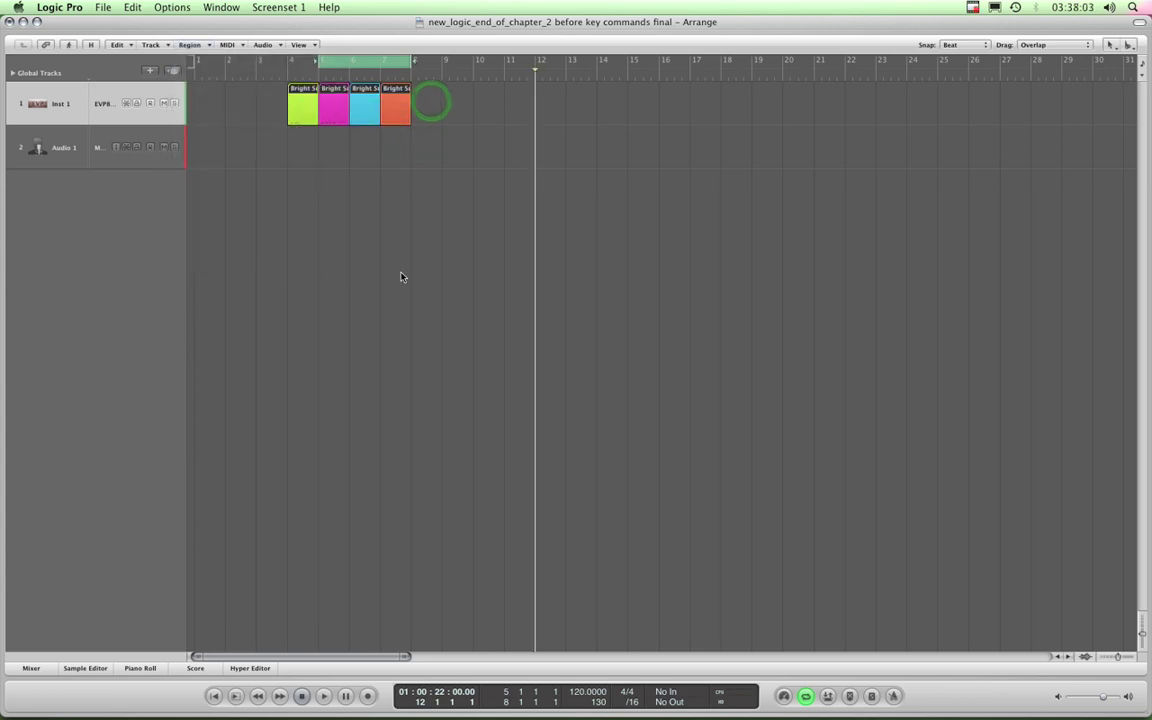
key(u)
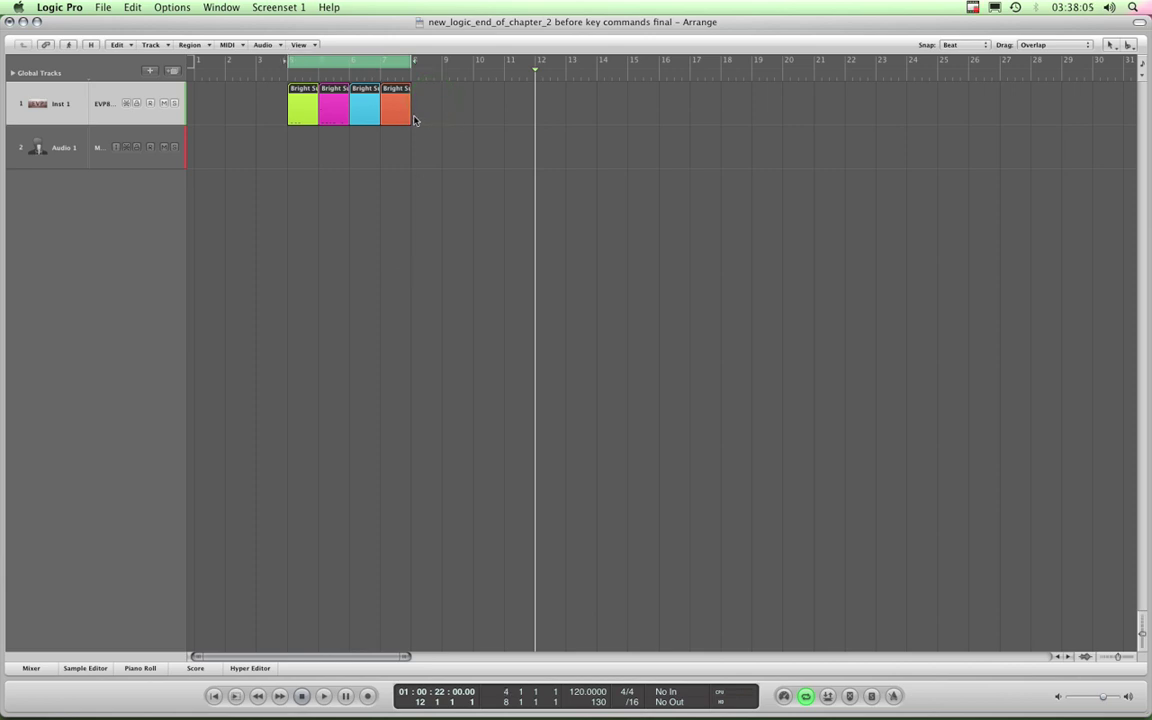
click(419, 145)
- Set locators to the cyan region alone, then to the pink, cyan and orange regions (bars 5–8)
click(360, 121)
key(u)
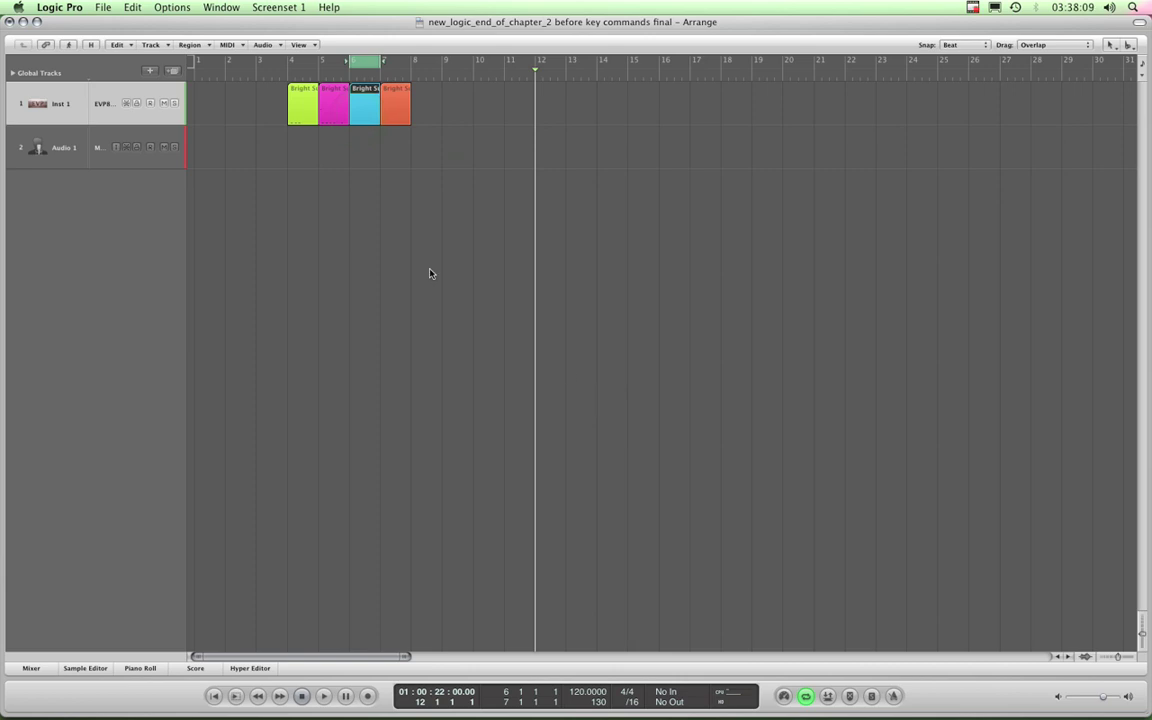
drag(442, 118, 326, 126)
key(u)
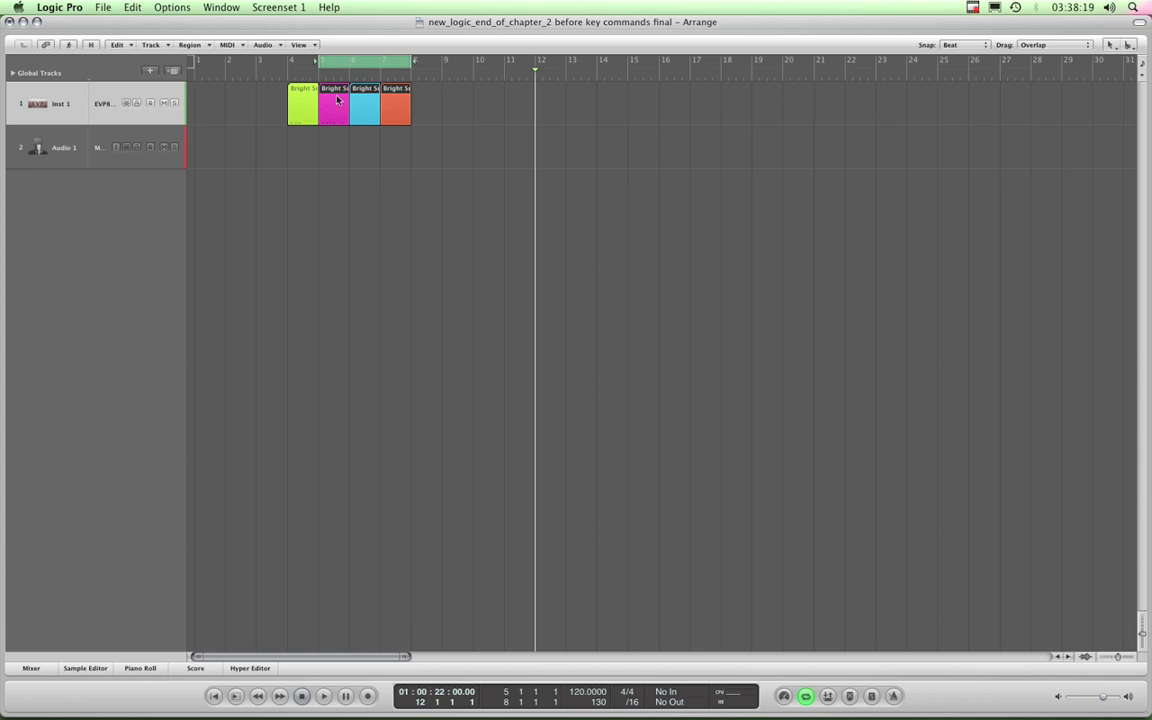
- Zoom to fit the locator range, then shrink track heights and zoom back out horizontally
ctrl+alt+click(510, 142)
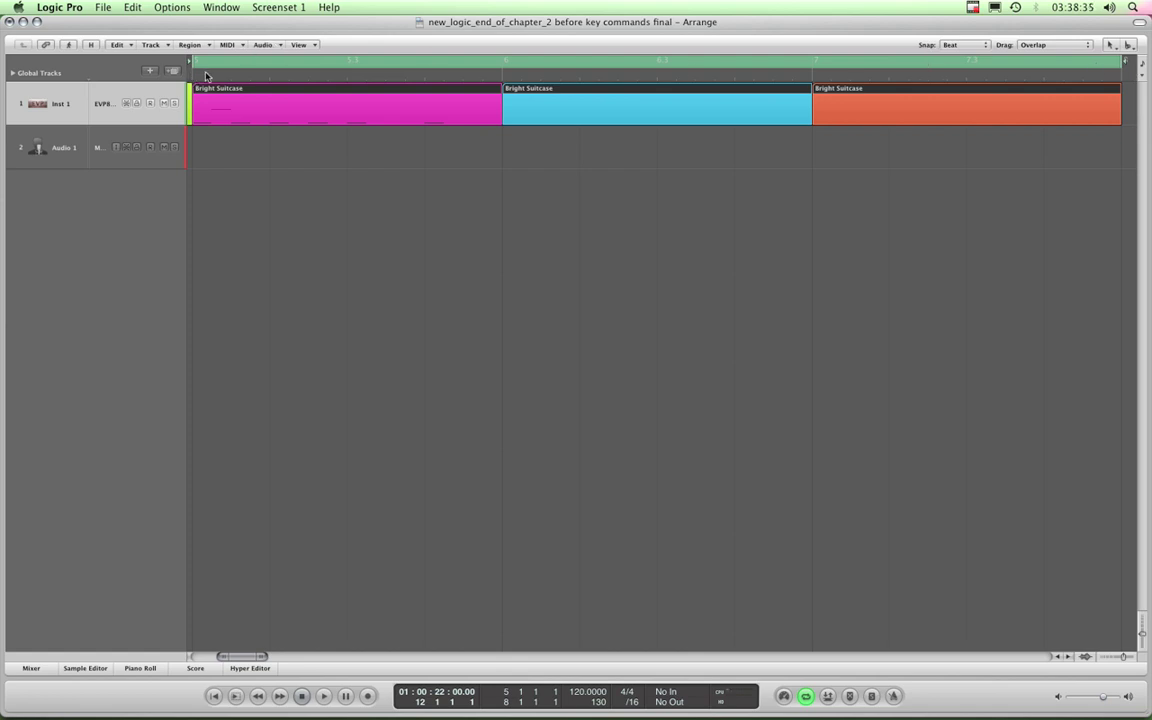
click(990, 120)
key(ctrl+Up)
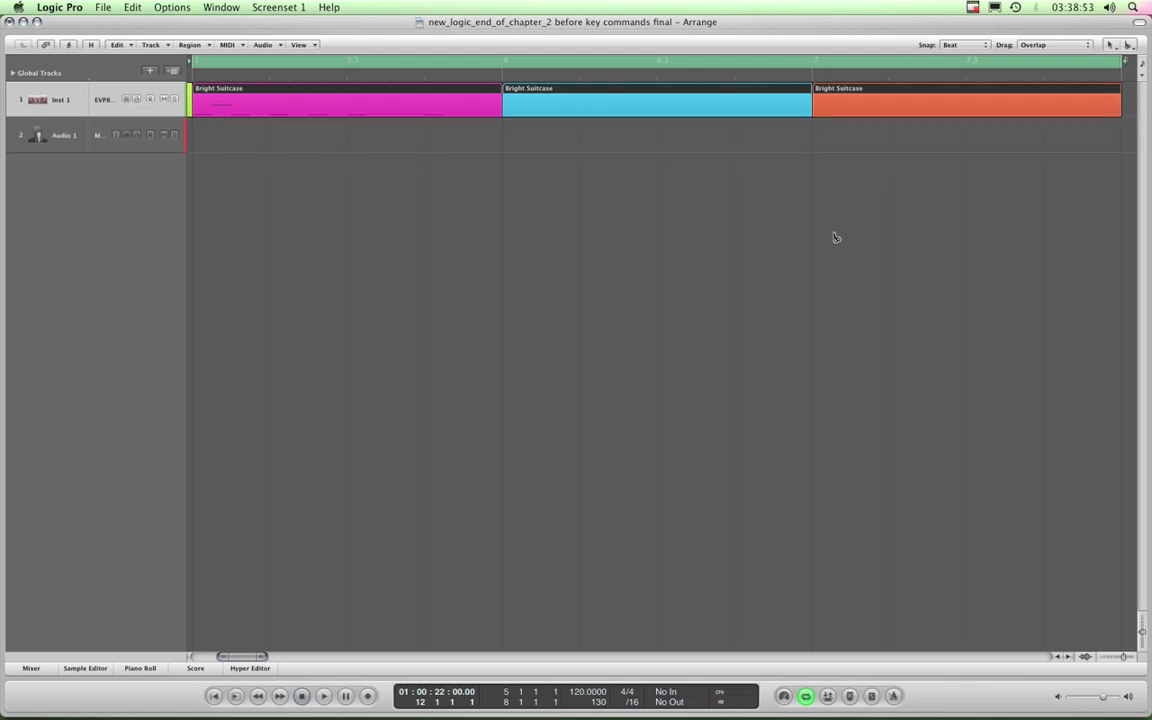
key(ctrl+Left)
key(ctrl+Left)
key(ctrl+Left)
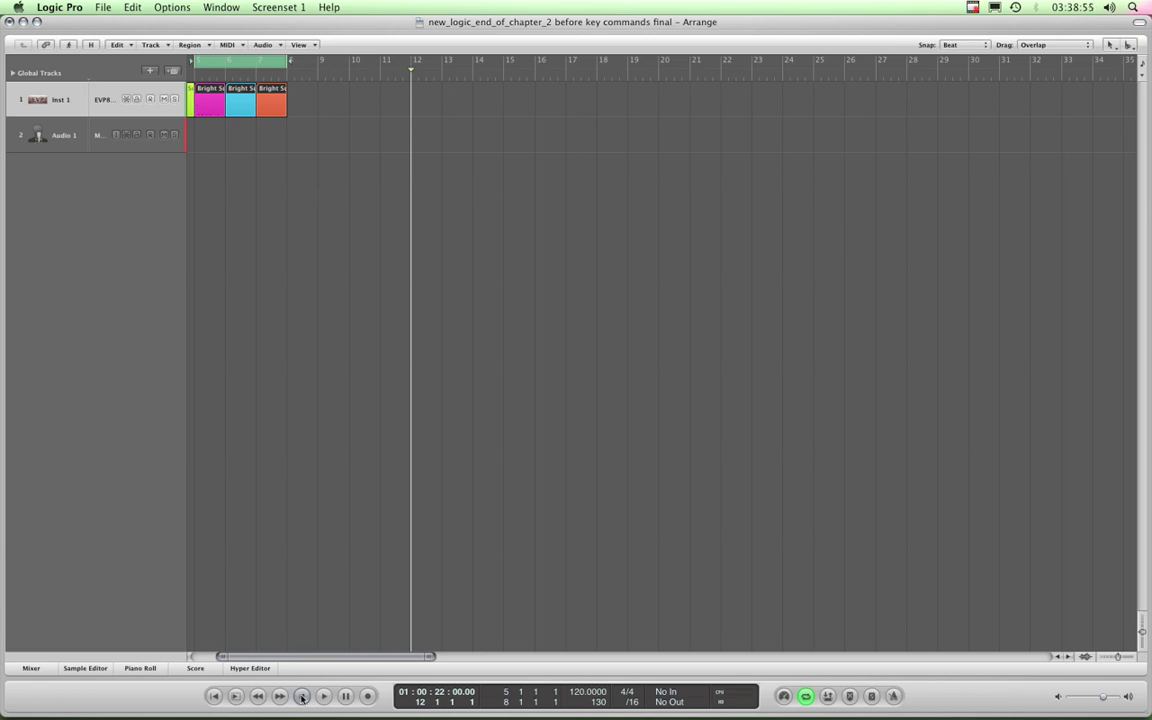
- Return to the song start, select the cyan region, and add the magenta region to the selection
click(200, 657)
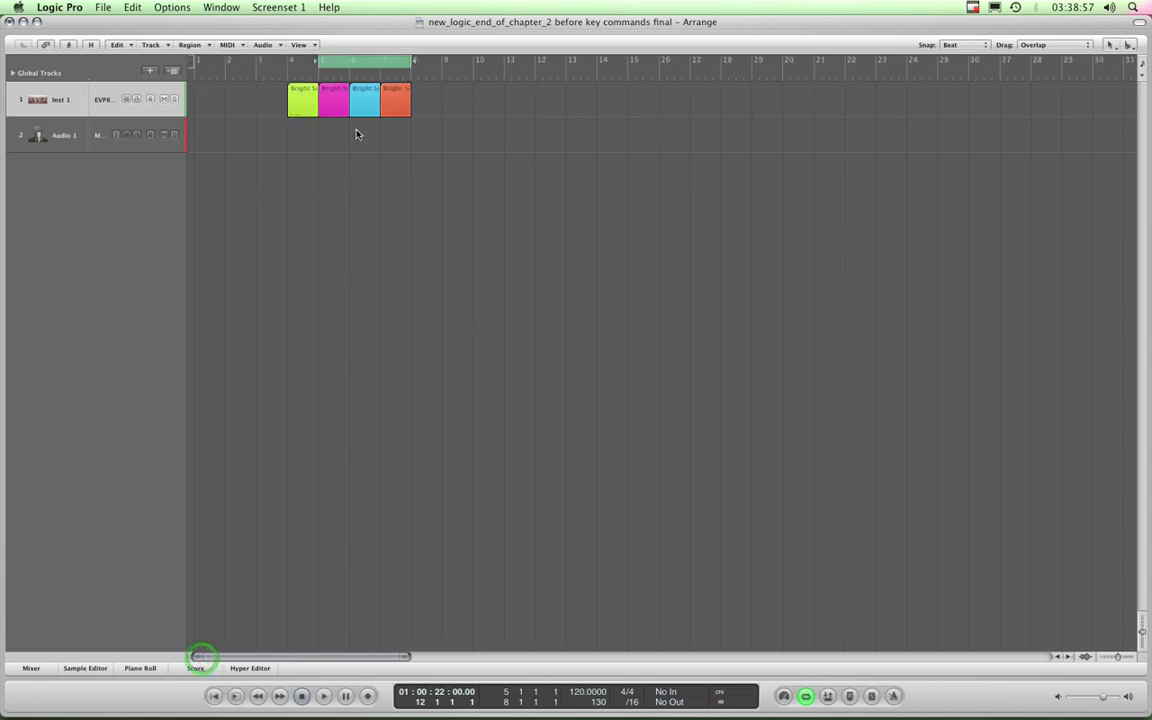
click(357, 115)
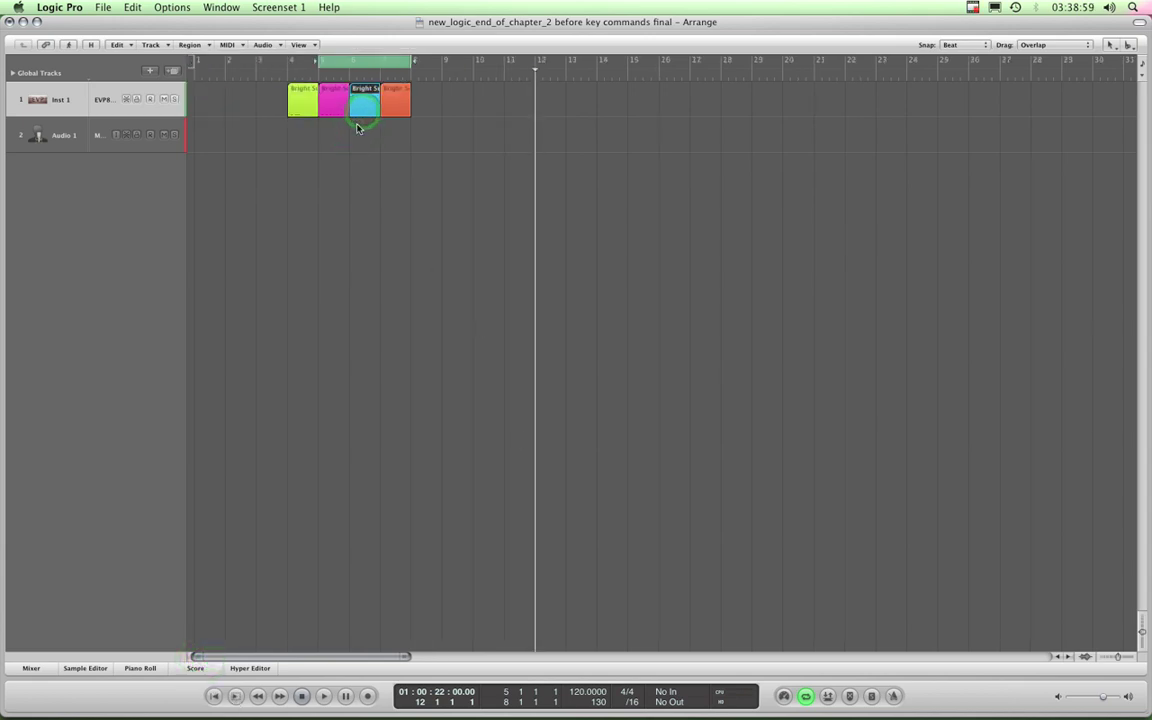
key(shift+Left)
- Set locators to all four regions, then to the pink, cyan and orange regions at bars 5–8
drag(433, 90, 342, 131)
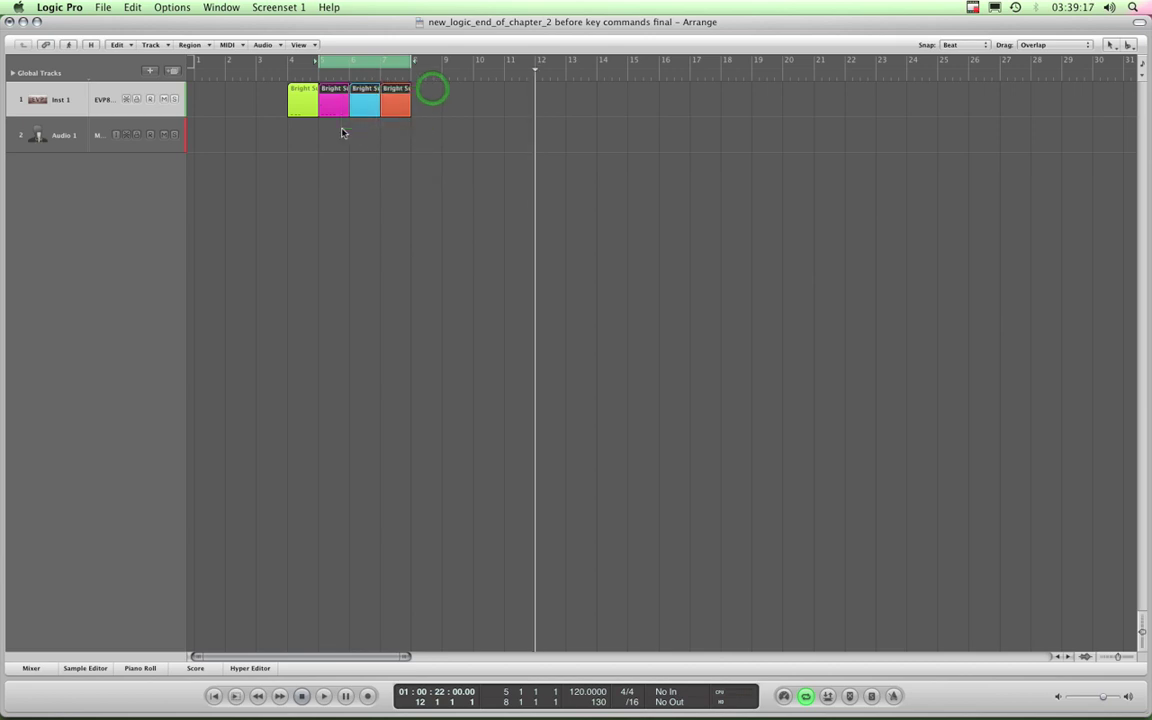
click(441, 99)
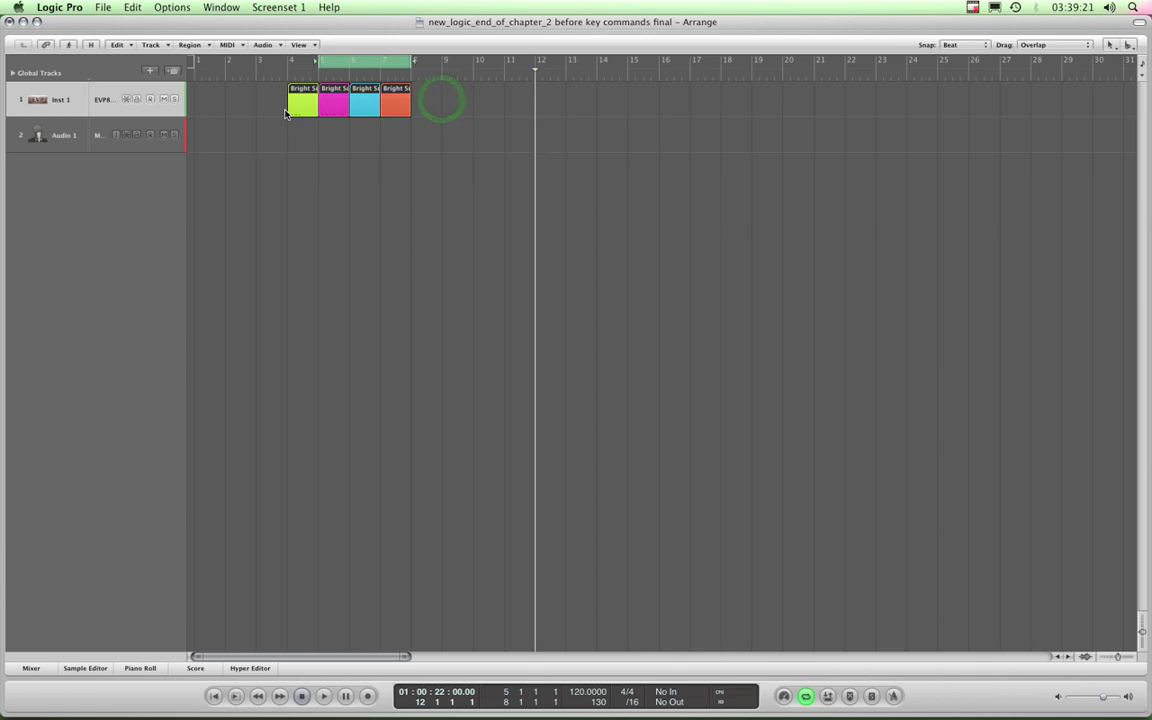
key(u)
click(452, 111)
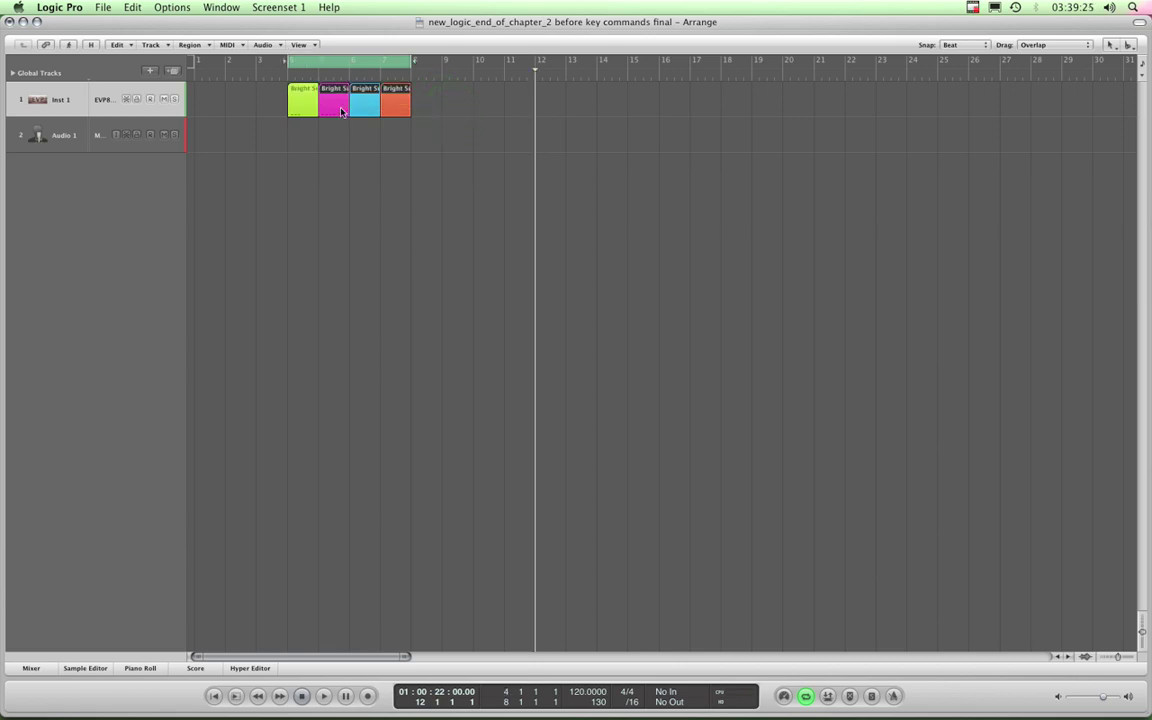
key(u)
- Toggle zoom-to-fit on the locators and back, zooming out to about 45 bars from the song start
key(z)
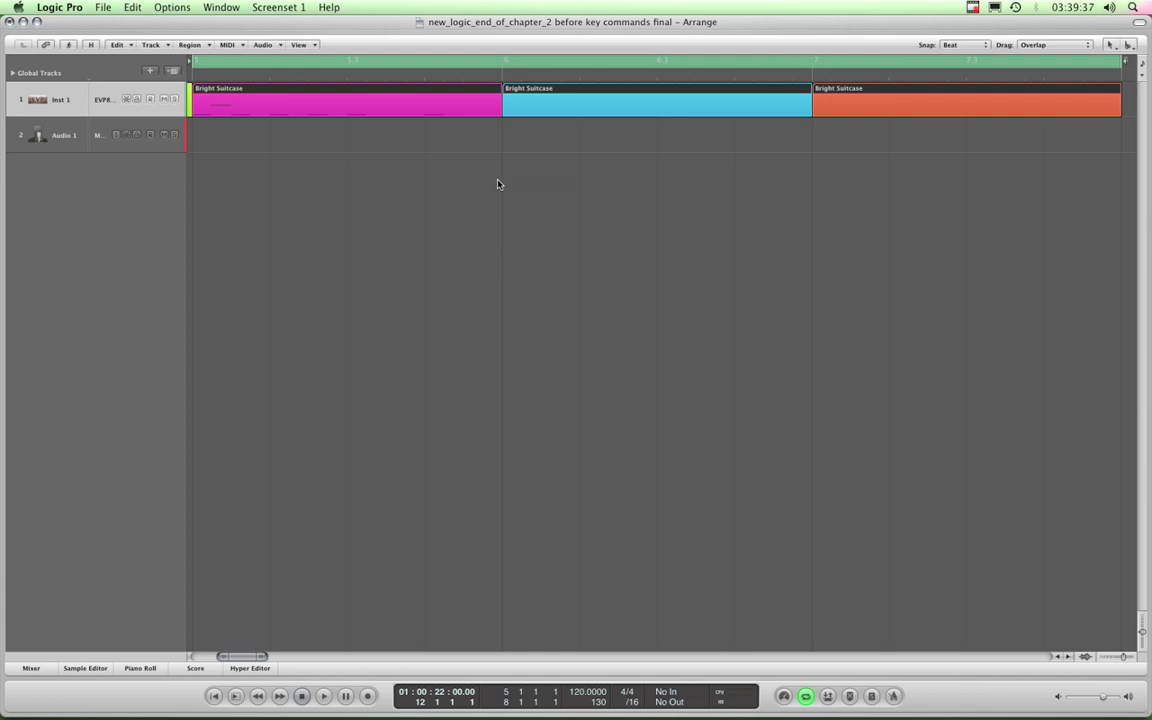
key(z)
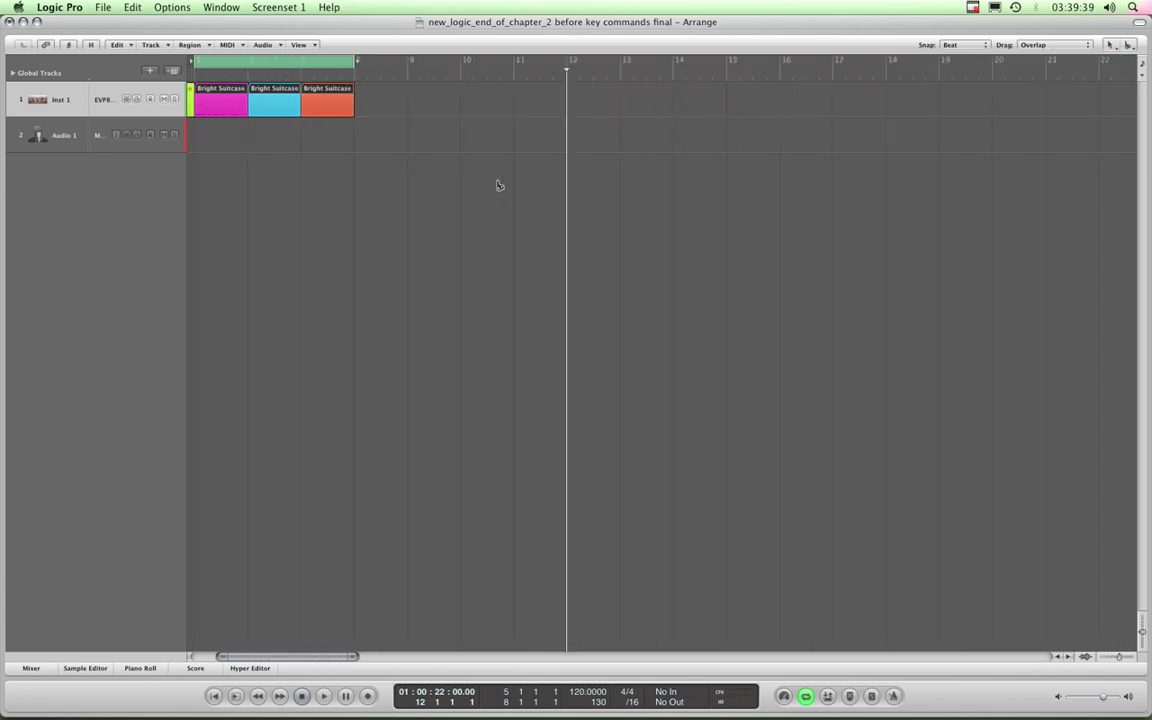
key(ctrl+Left)
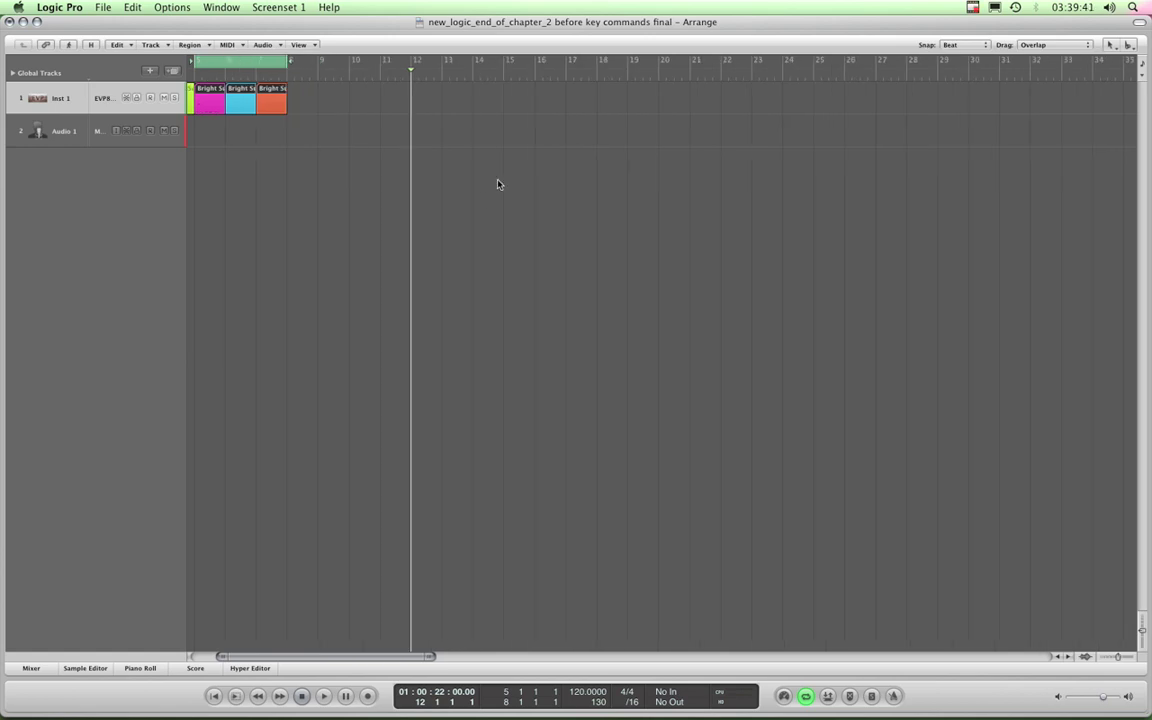
click(201, 655)
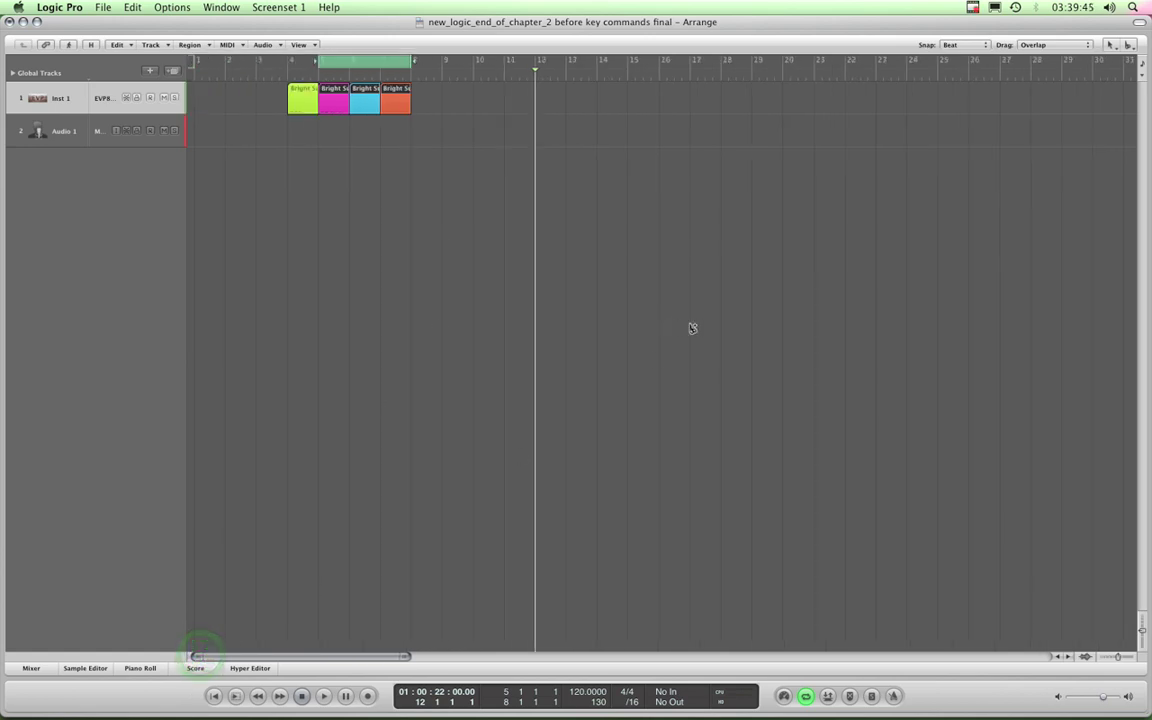
key(z)
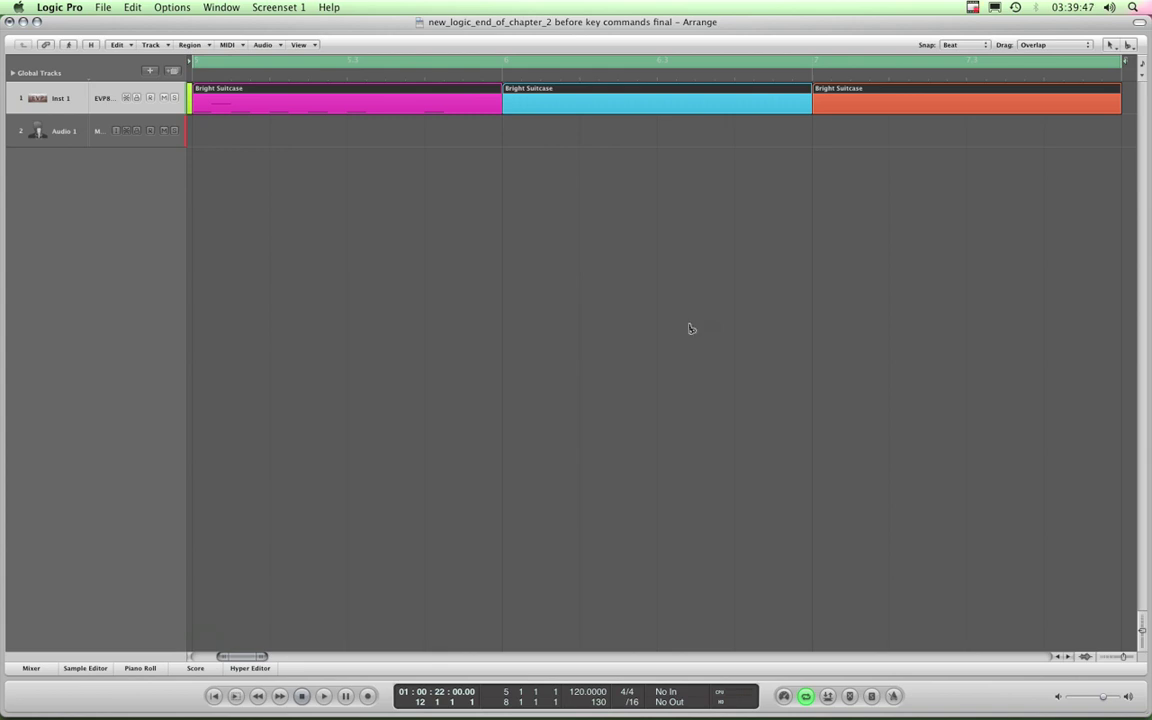
key(z)
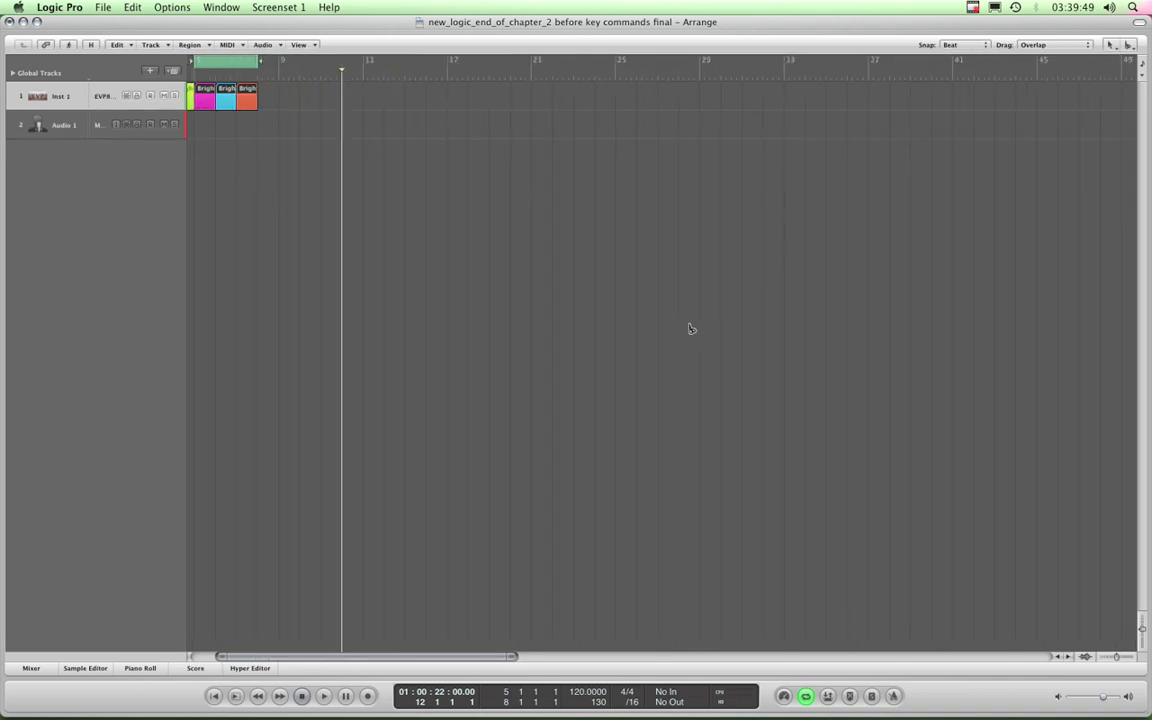
click(207, 656)
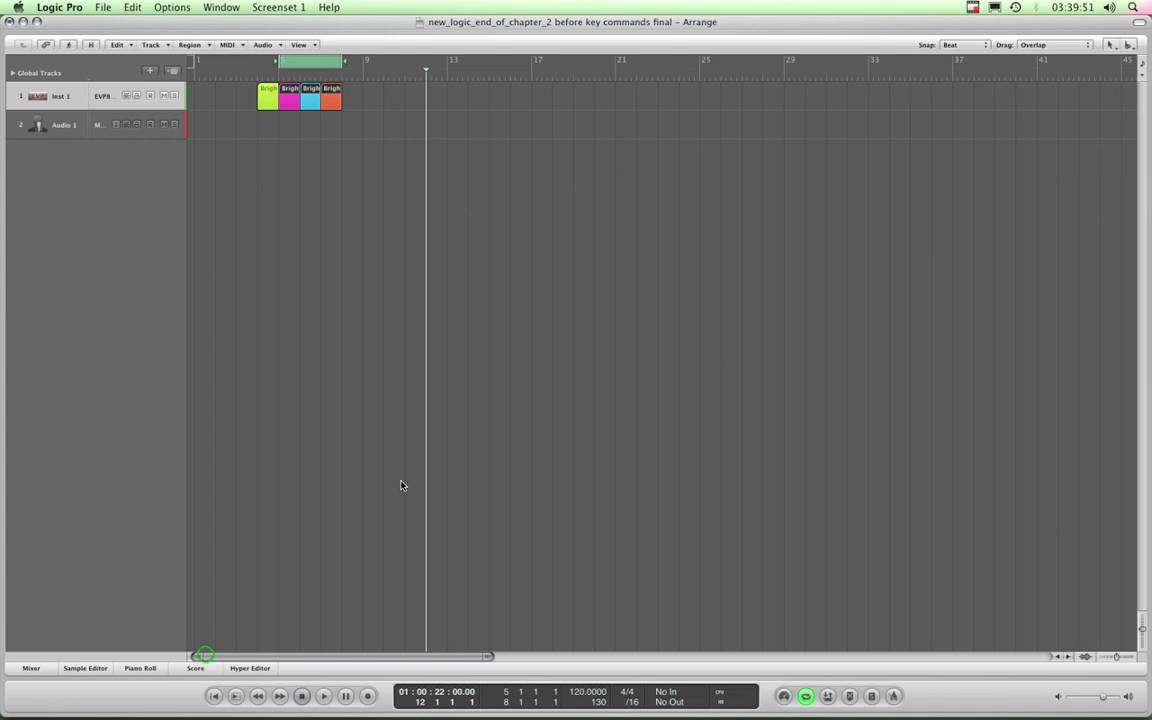